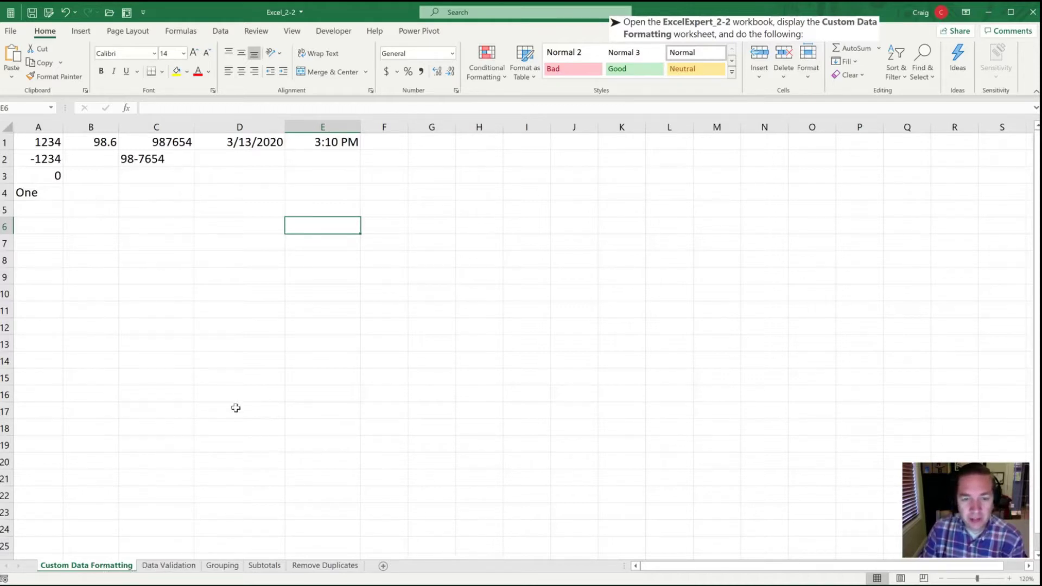
Step: Select the range A1:A4 holding 1234, -1234, 0 and One
{"action": "left_click", "coordinate": [310, 313]}
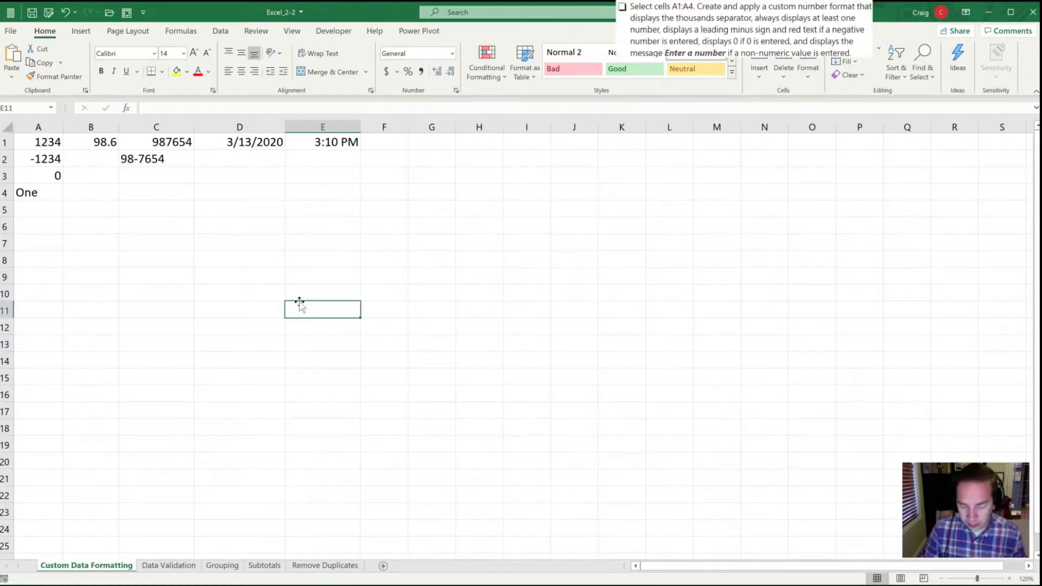
{"action": "key", "text": "ctrl+Home"}
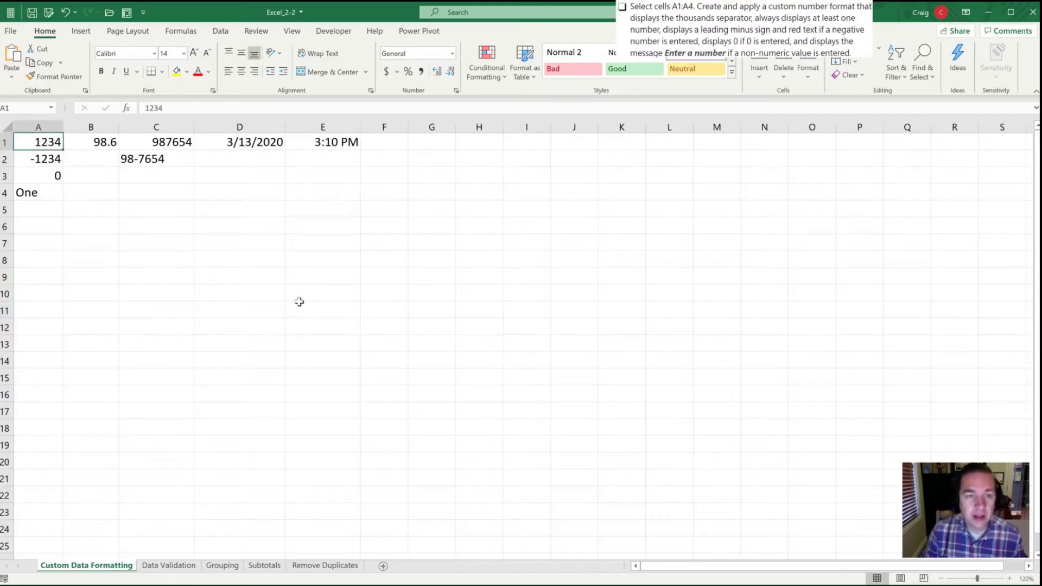
{"action": "key", "text": "shift+Down"}
{"action": "key", "text": "shift+Down"}
{"action": "key", "text": "shift+Down"}
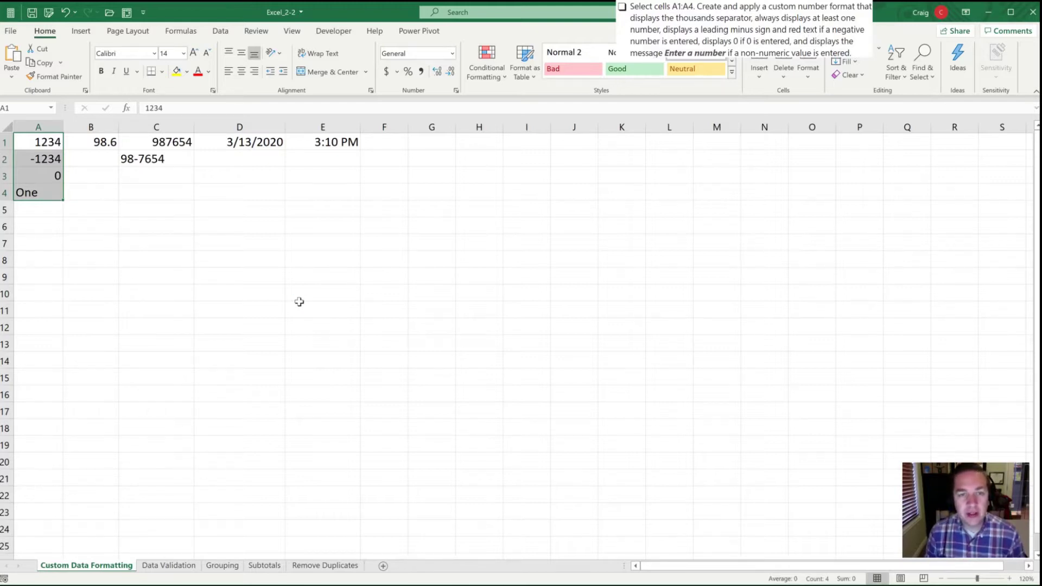
Step: Open Format Cells for A1:A4, choose the Custom category and select the General code
{"action": "key", "text": "ctrl+1"}
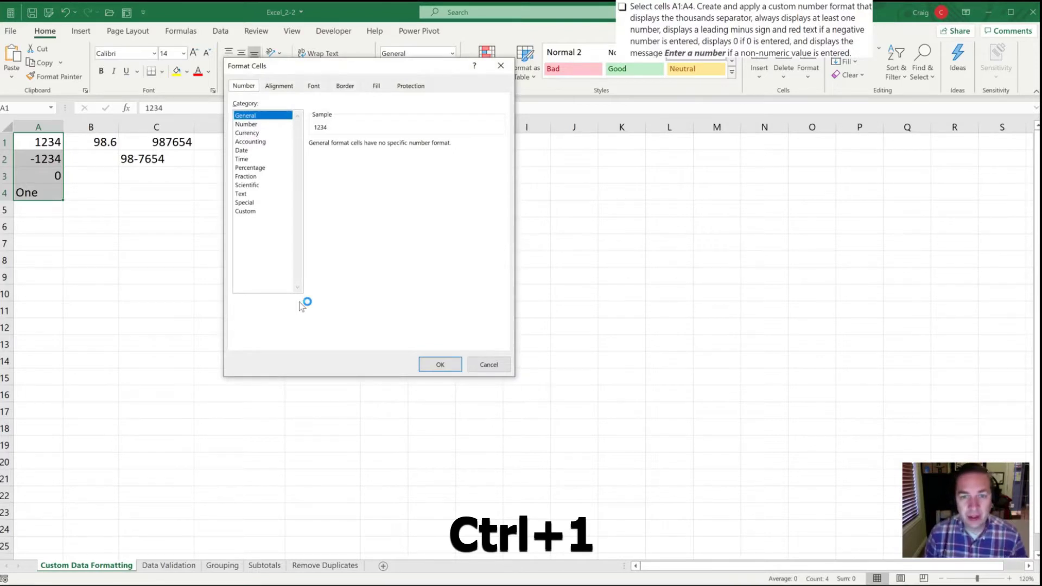
{"action": "left_click", "coordinate": [246, 211]}
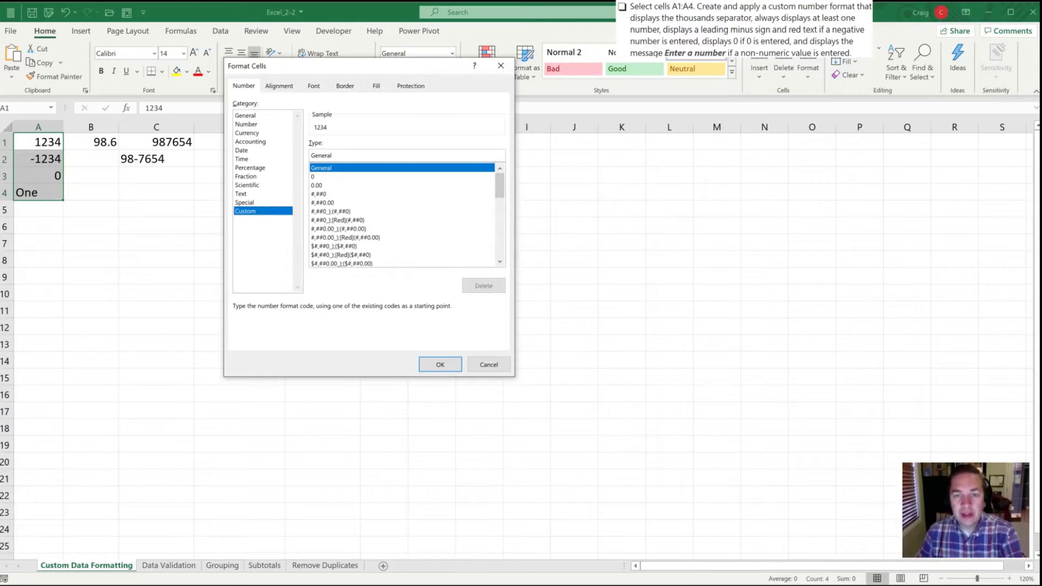
{"action": "double_click", "coordinate": [321, 156]}
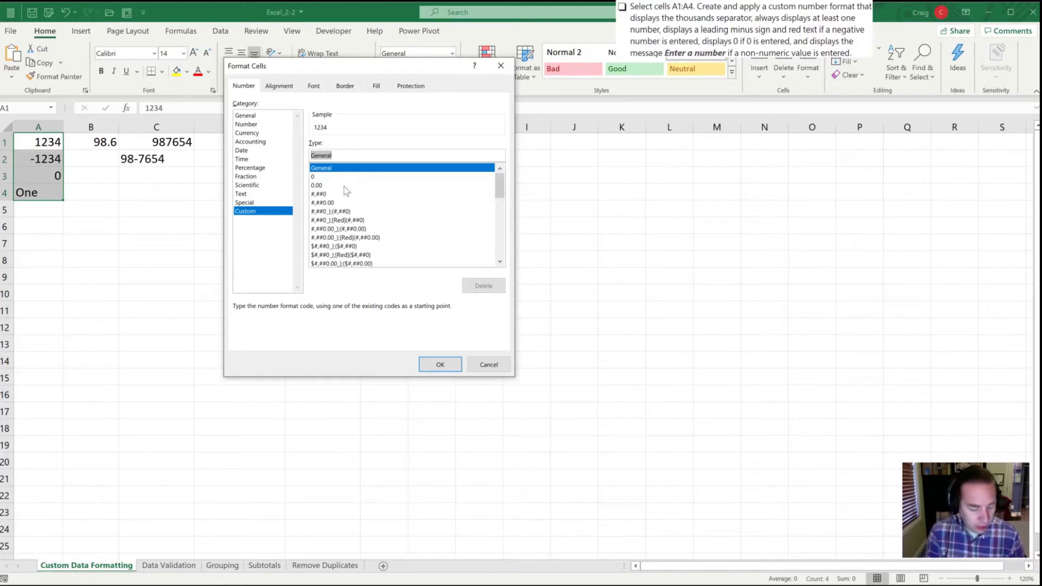
Step: Enter the positive and red negative sections #,##0;[Red] -#,##0; in the Type box
{"action": "type", "text": "#"}
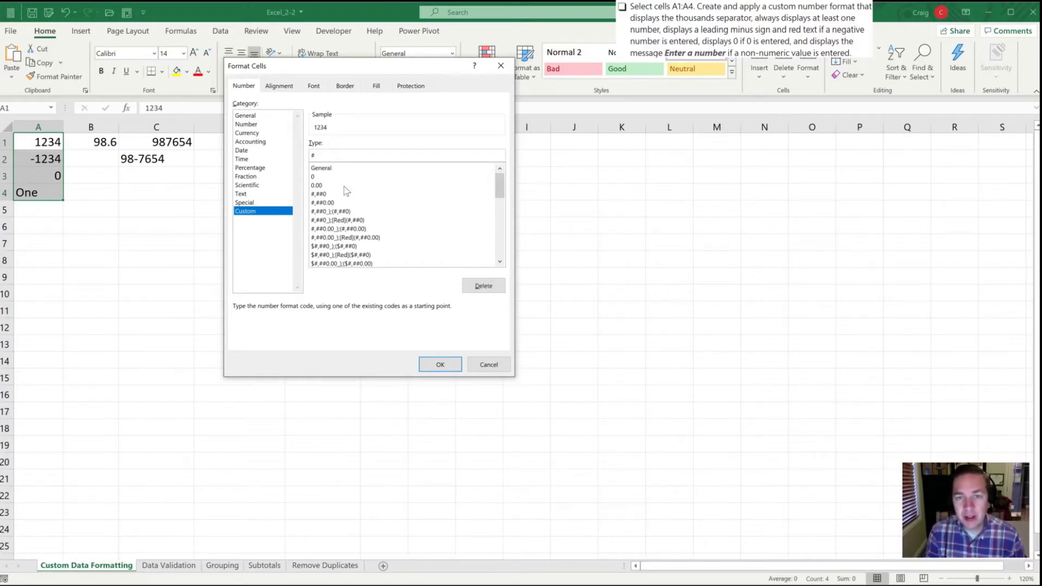
{"action": "type", "text": ",##"}
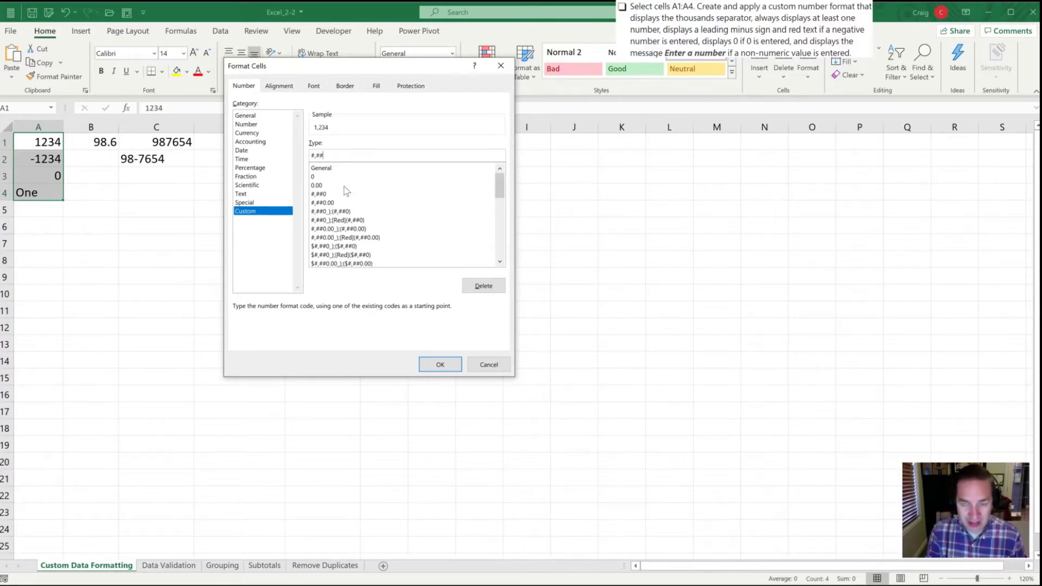
{"action": "type", "text": "0"}
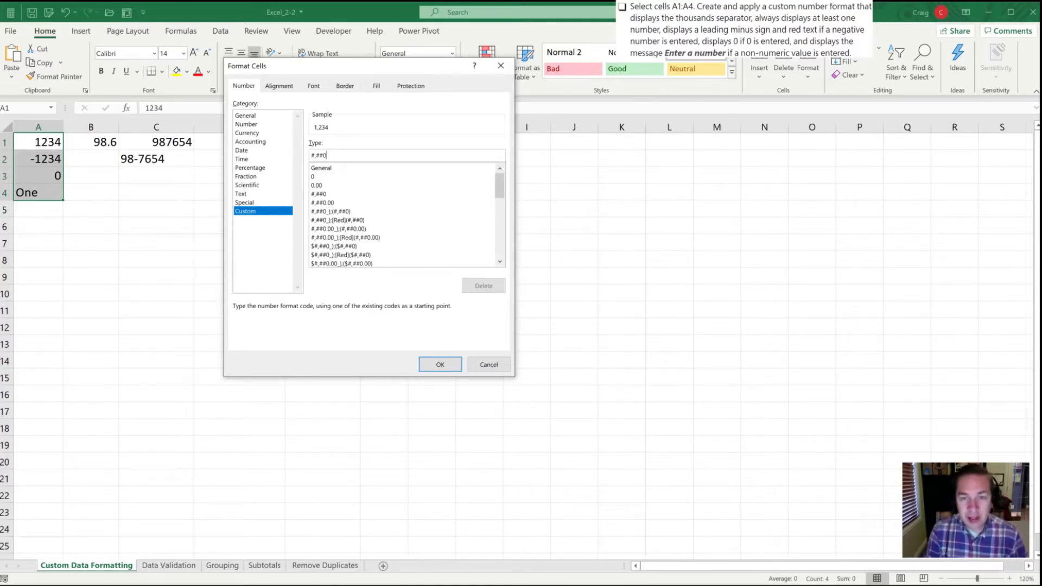
{"action": "type", "text": ";"}
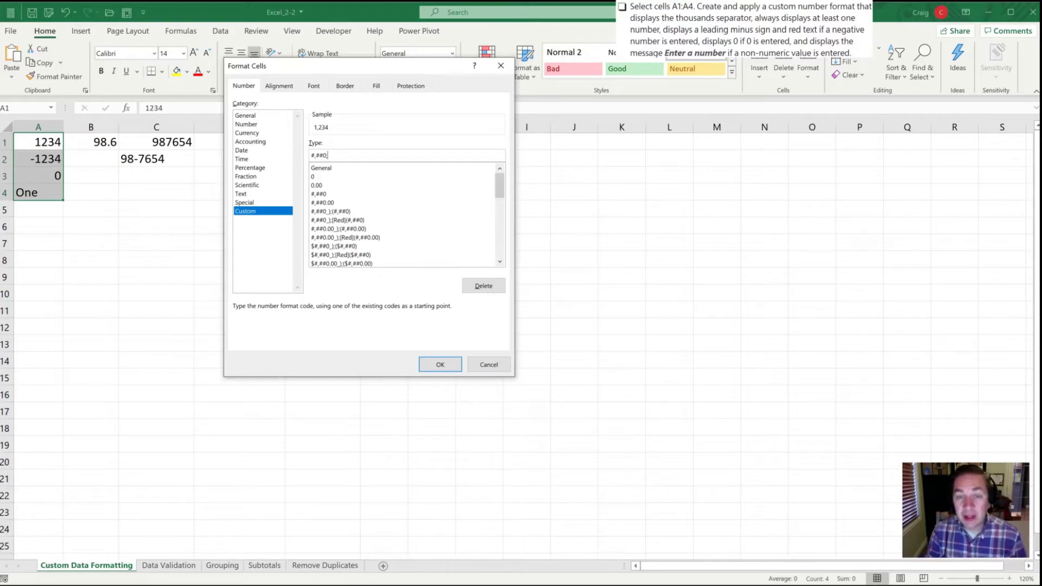
{"action": "type", "text": "Red"}
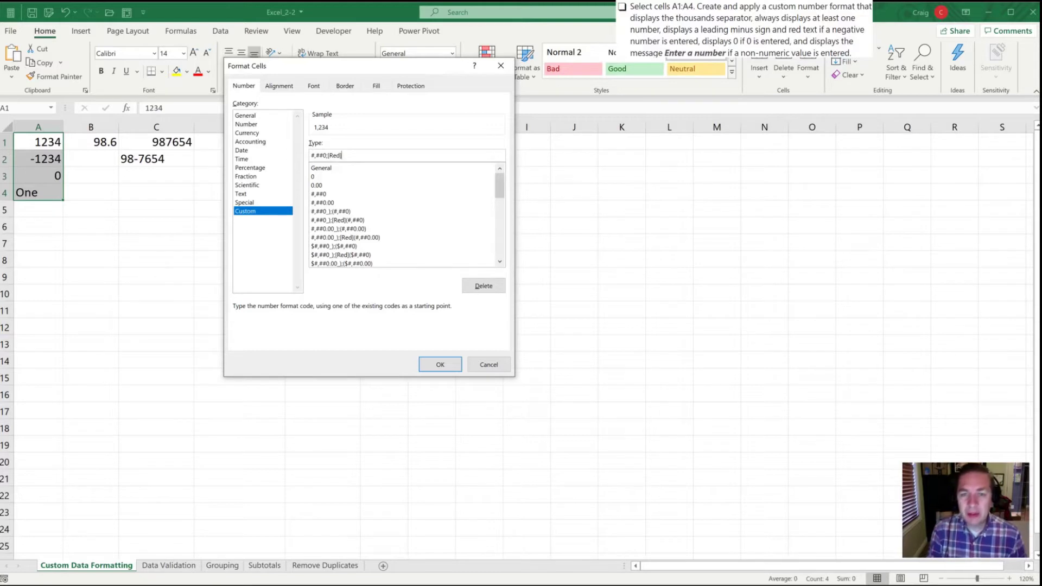
{"action": "type", "text": "]"}
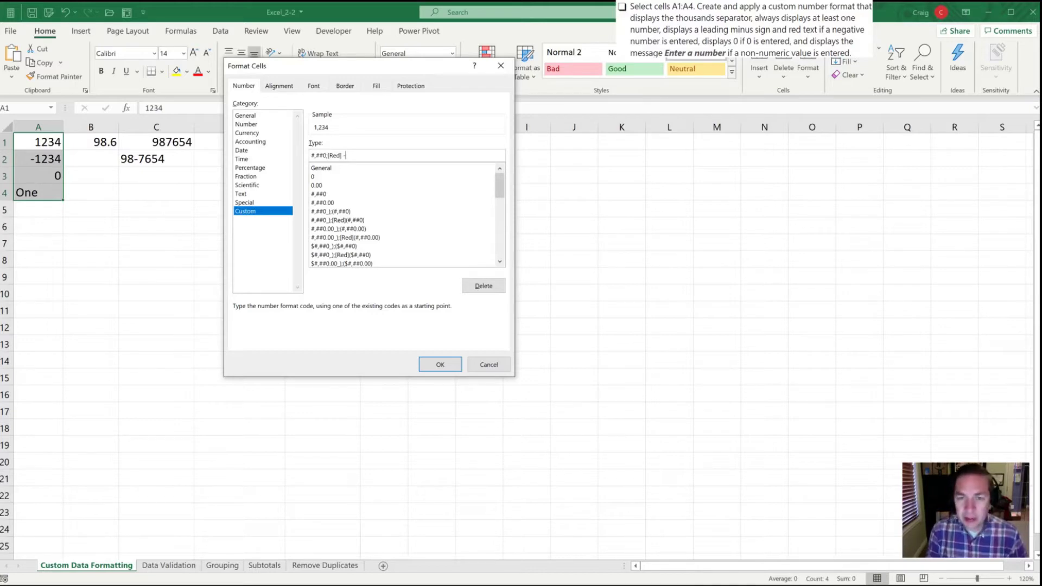
{"action": "type", "text": "-3"}
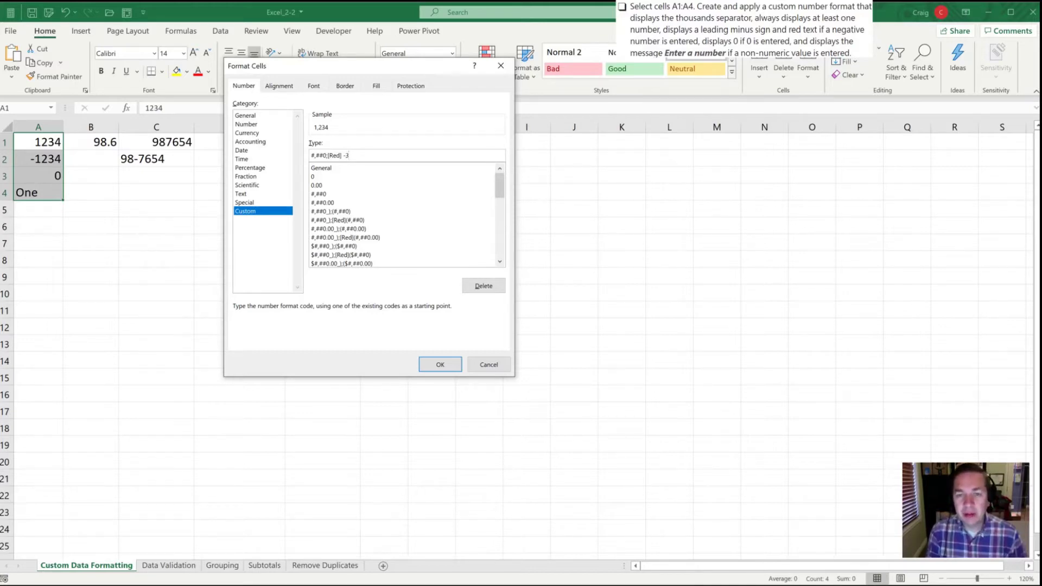
{"action": "key", "text": "BackSpace"}
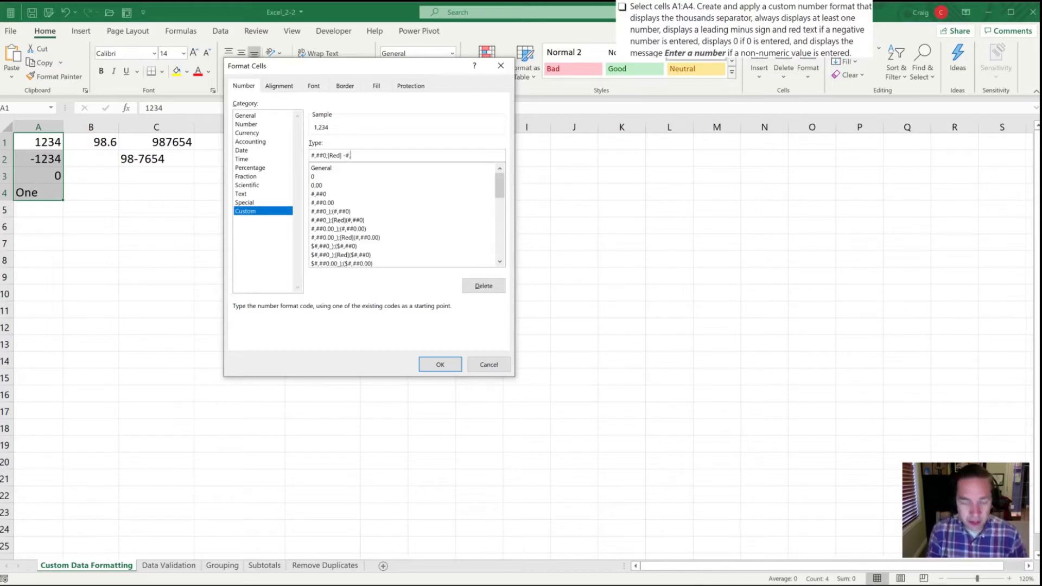
{"action": "type", "text": "#,##0;"}
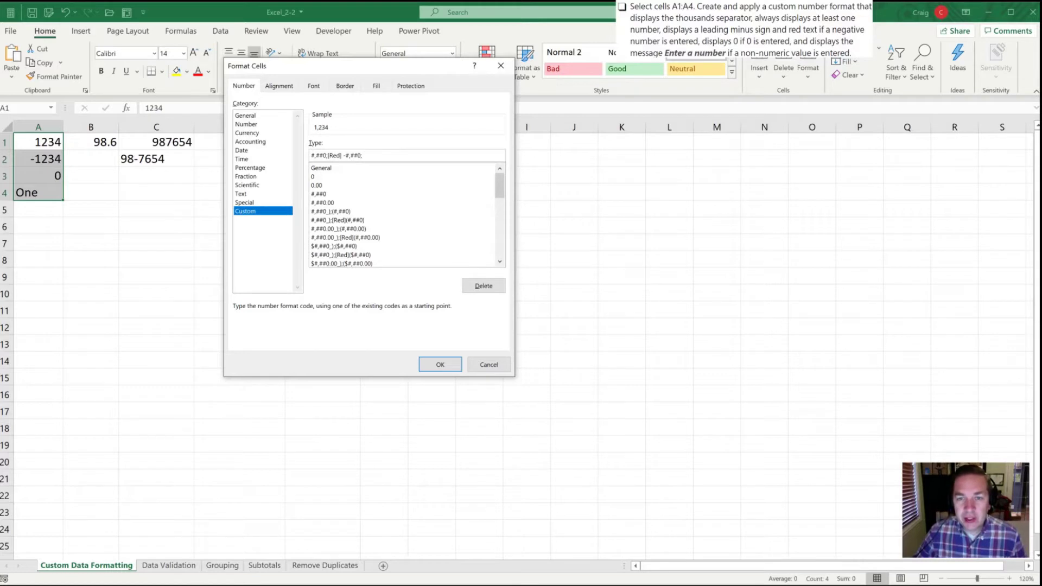
Step: Complete the code with 0;"Enter a Number" and review its positive and negative sections
{"action": "key", "text": "shift+Left"}
{"action": "key", "text": "shift+Left"}
{"action": "key", "text": "shift+Left"}
{"action": "key", "text": "shift+Left"}
{"action": "key", "text": "shift+Left"}
{"action": "key", "text": "shift+Left"}
{"action": "key", "text": "shift+Left"}
{"action": "key", "text": "shift+Left"}
{"action": "key", "text": "shift+Left"}
{"action": "key", "text": "shift+Left"}
{"action": "key", "text": "shift+Left"}
{"action": "key", "text": "shift+Left"}
{"action": "key", "text": "shift+Left"}
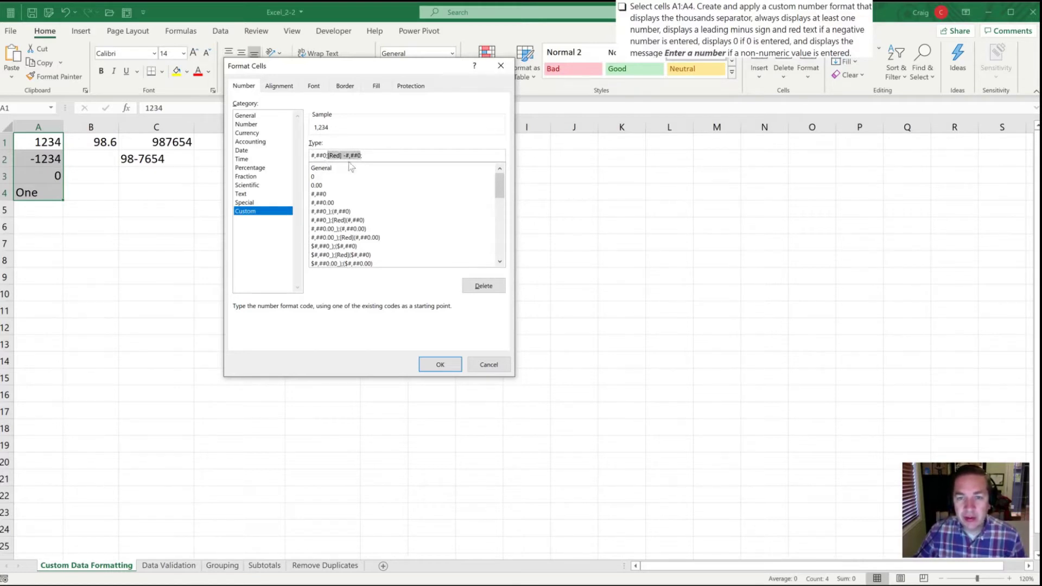
{"action": "key", "text": "End"}
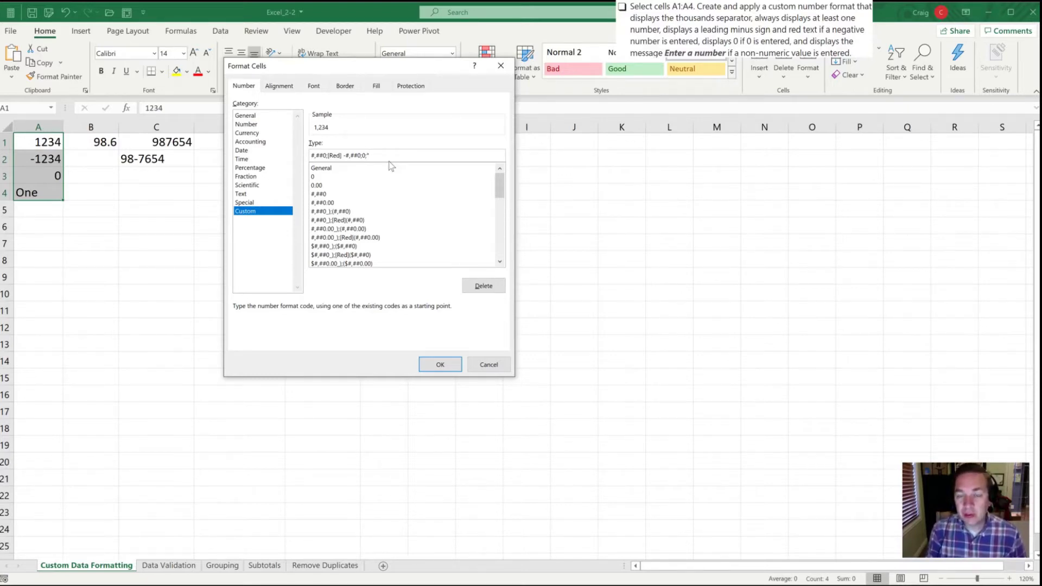
{"action": "type", "text": "Enter a "}
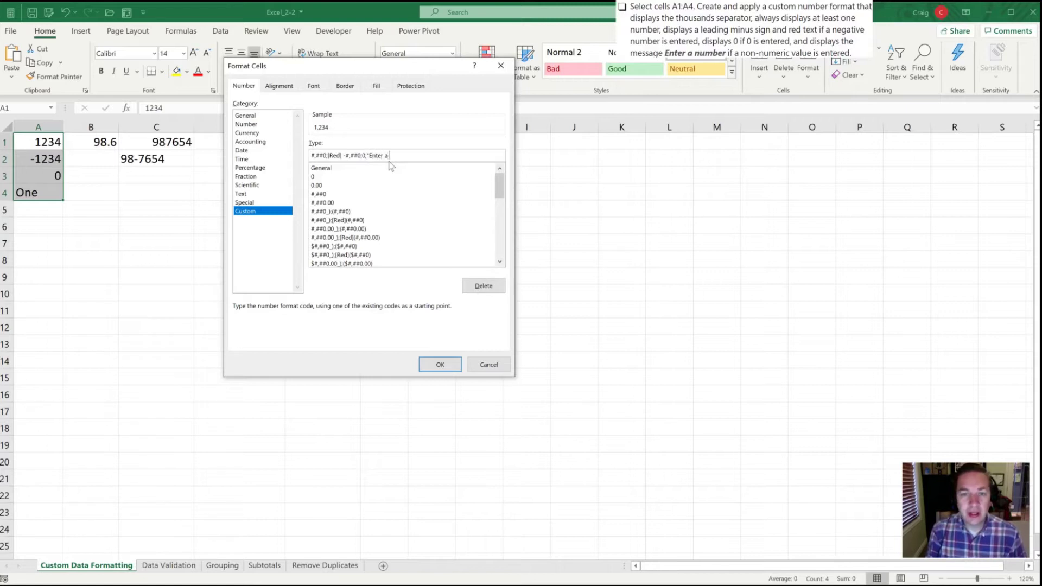
{"action": "type", "text": "Number"}
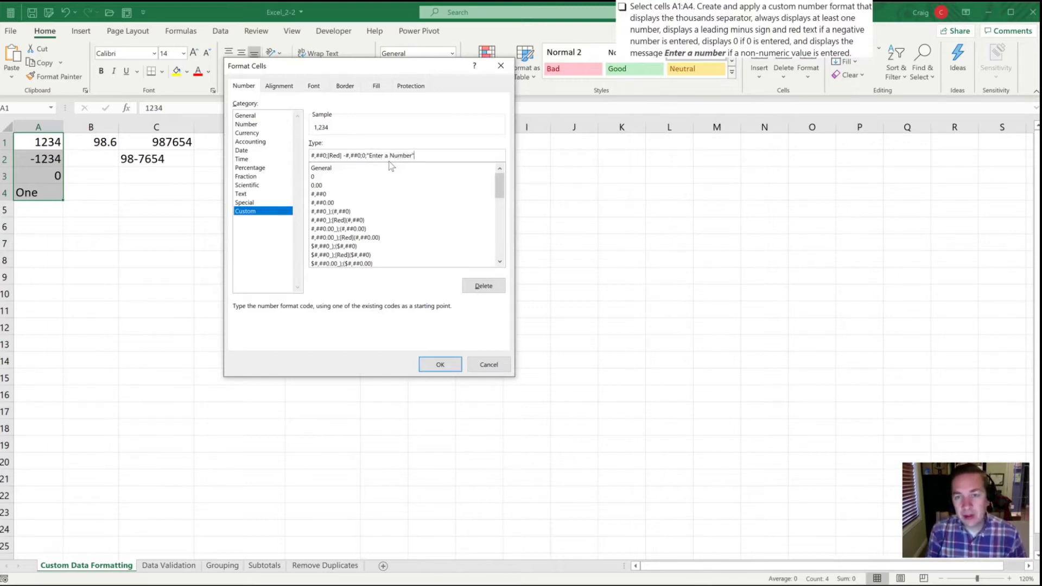
{"action": "type", "text": "\""}
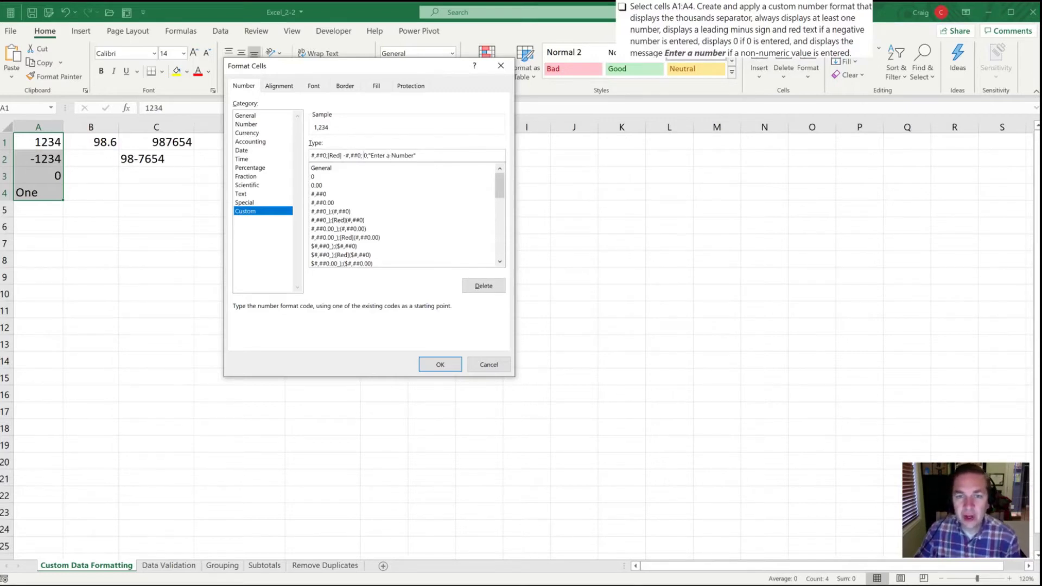
{"action": "left_click_drag", "start_coordinate": [311, 155], "coordinate": [329, 156]}
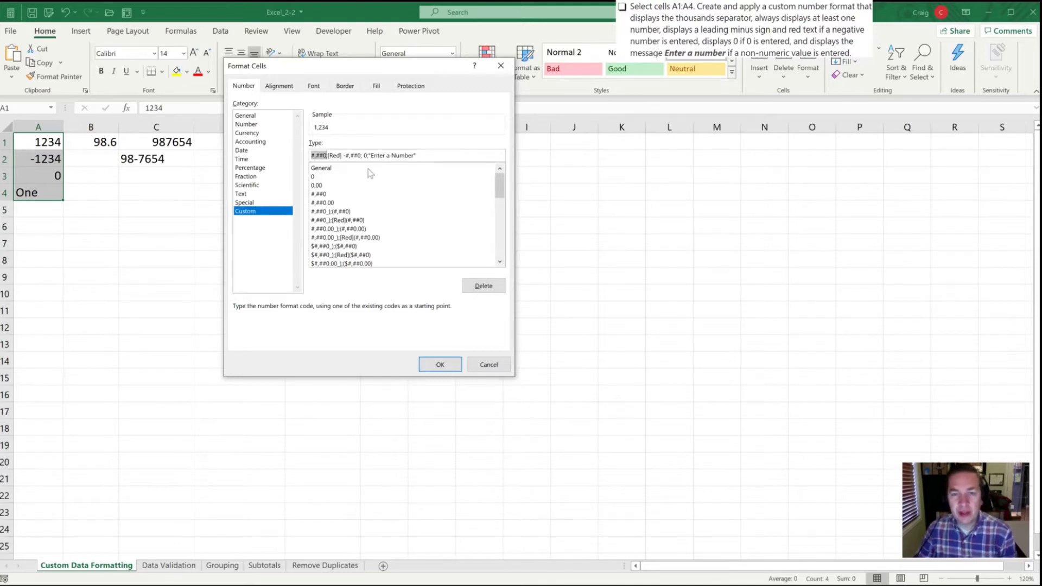
{"action": "left_click_drag", "start_coordinate": [327, 155], "coordinate": [416, 155]}
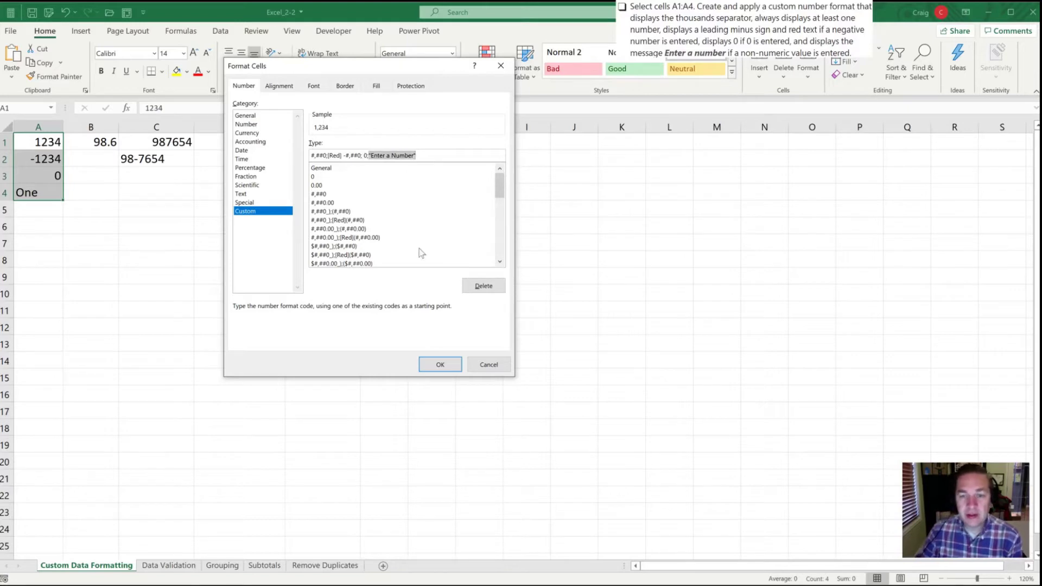
{"action": "left_click", "coordinate": [439, 364]}
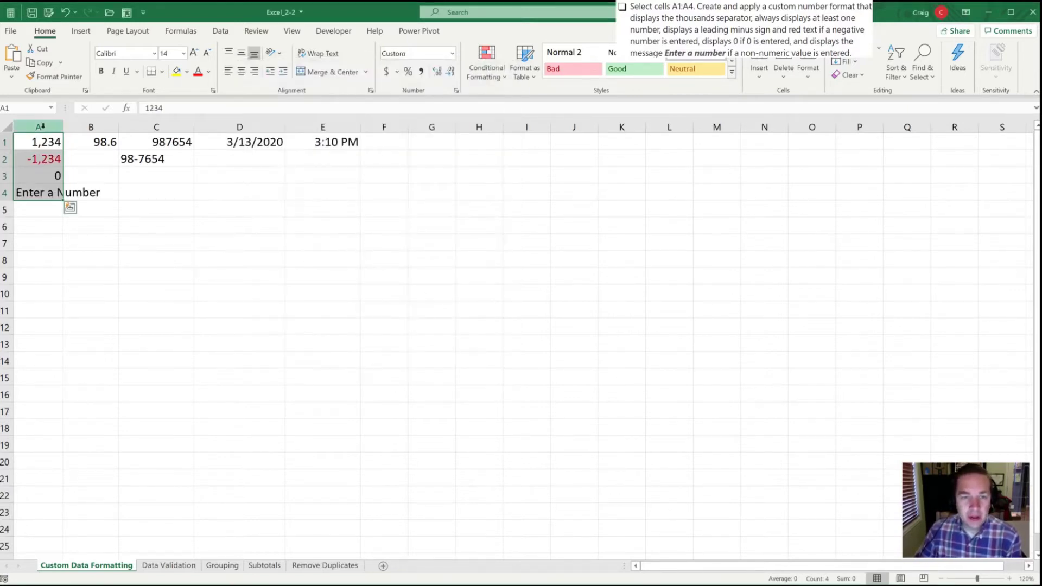
{"action": "left_click", "coordinate": [32, 143]}
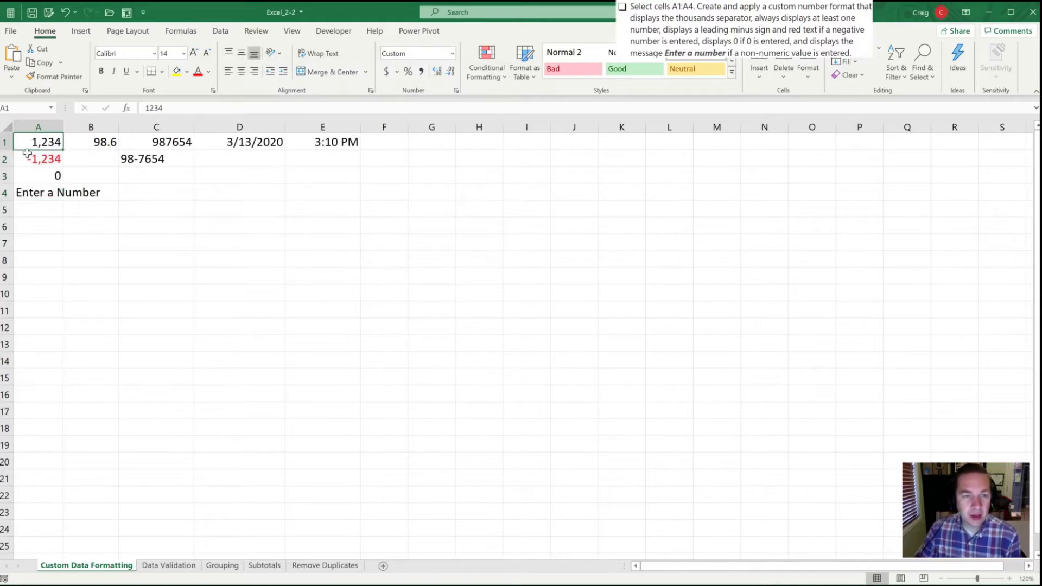
{"action": "left_click", "coordinate": [49, 176]}
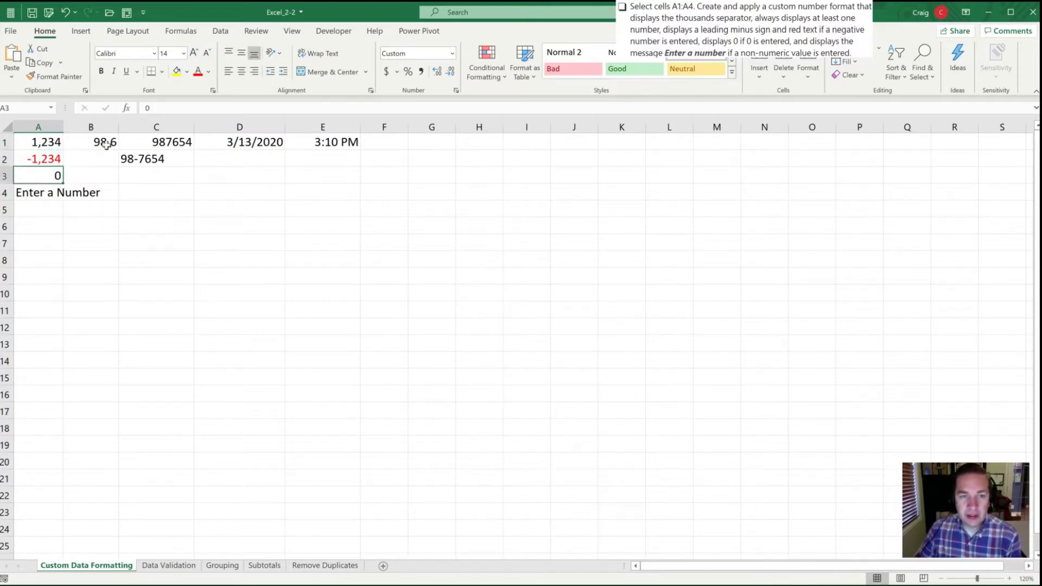
{"action": "left_click", "coordinate": [34, 193]}
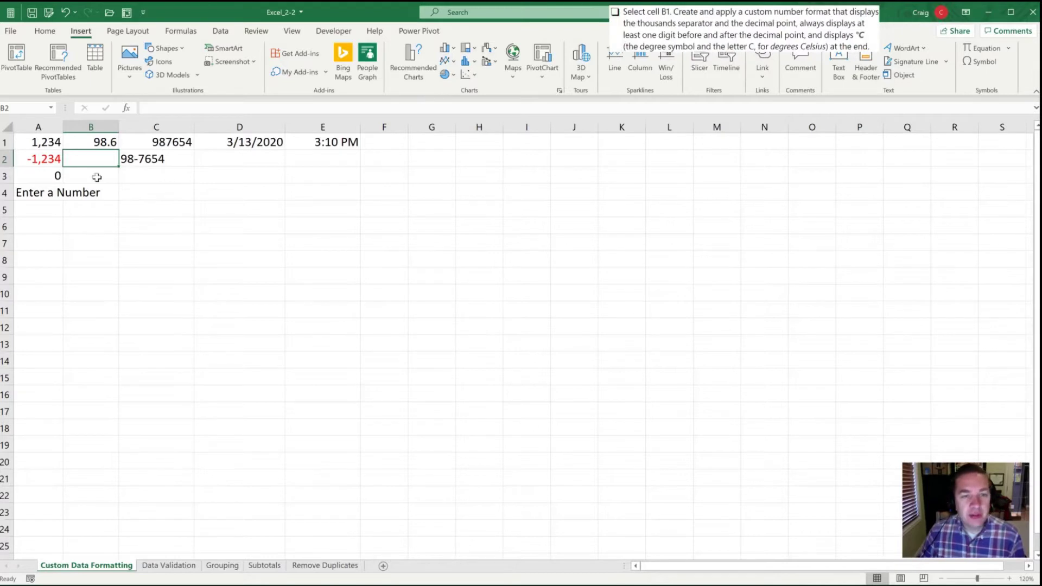
Step: Select B1 and open its Custom format with the $#,##0.00 code selected for replacing
{"action": "left_click", "coordinate": [91, 141]}
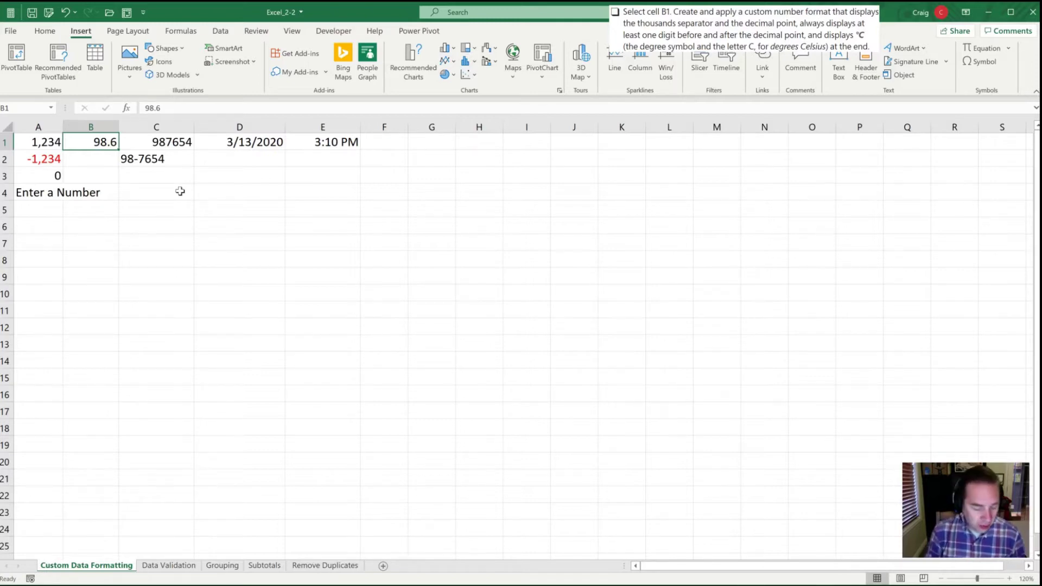
{"action": "key", "text": "ctrl+1"}
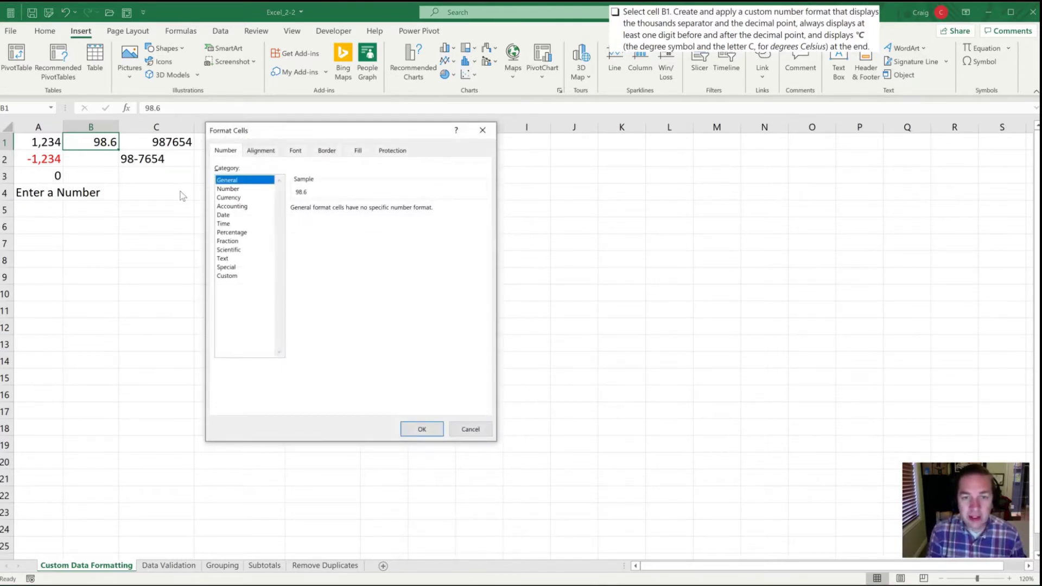
{"action": "key", "text": "c"}
{"action": "key", "text": "c"}
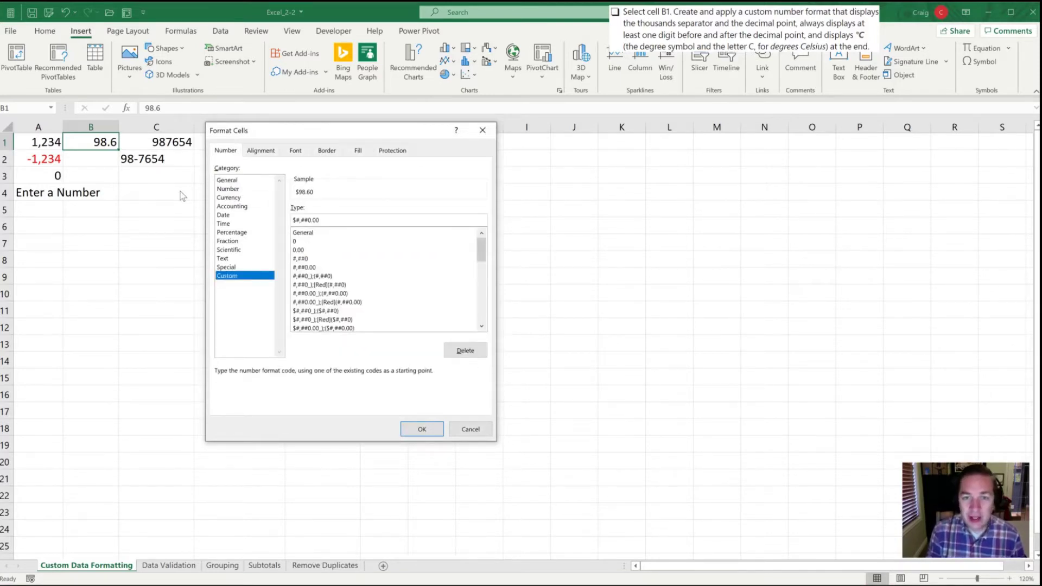
{"action": "key", "text": "Tab"}
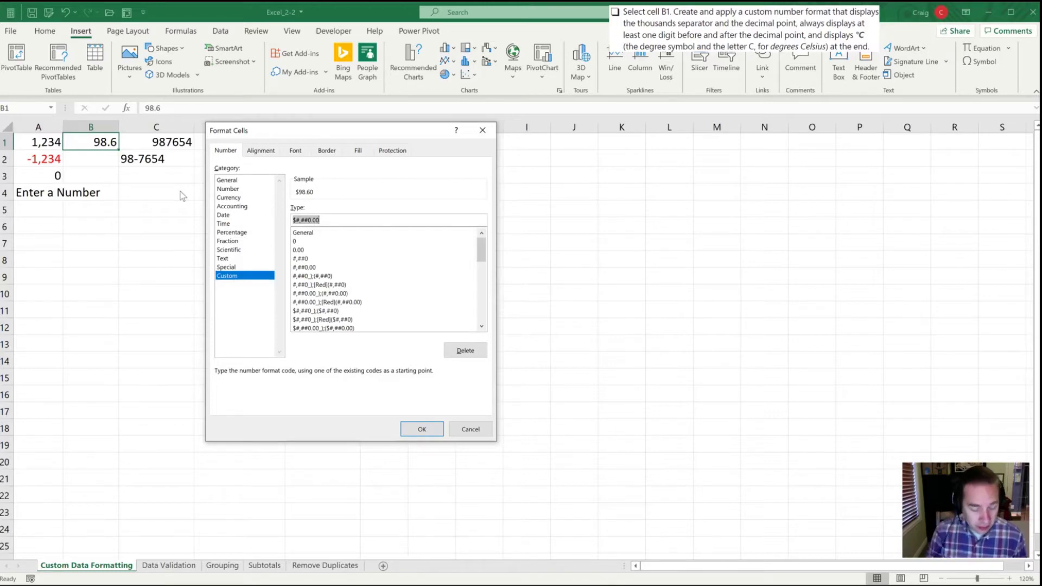
Step: Enter the custom code #,##0.0 °C, including the degree sign, for B1
{"action": "type", "text": "#"}
{"action": "type", "text": ","}
{"action": "type", "text": "0."}
{"action": "key", "text": "BackSpace"}
{"action": "key", "text": "BackSpace"}
{"action": "type", "text": "##"}
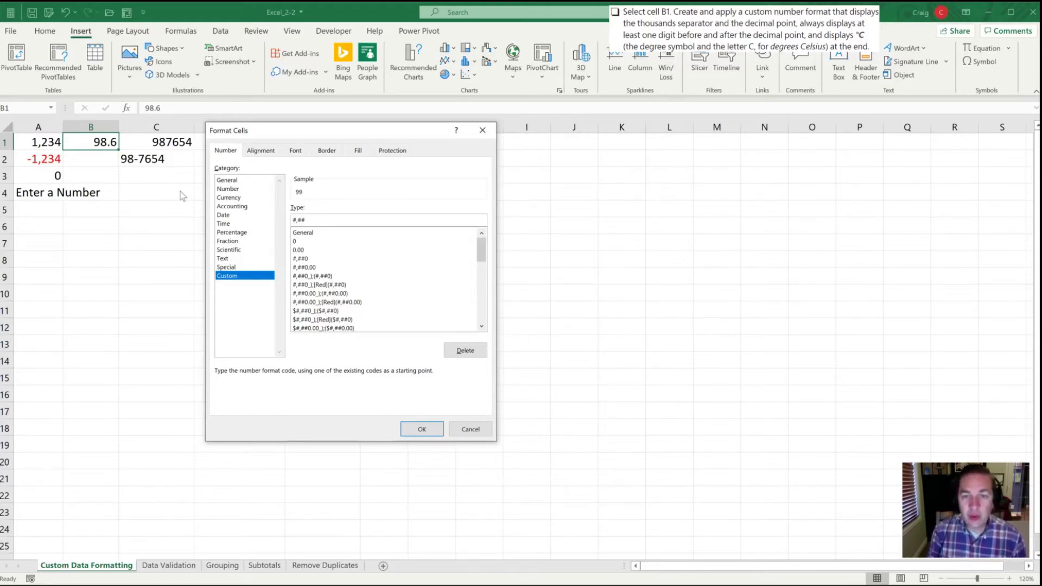
{"action": "type", "text": "0"}
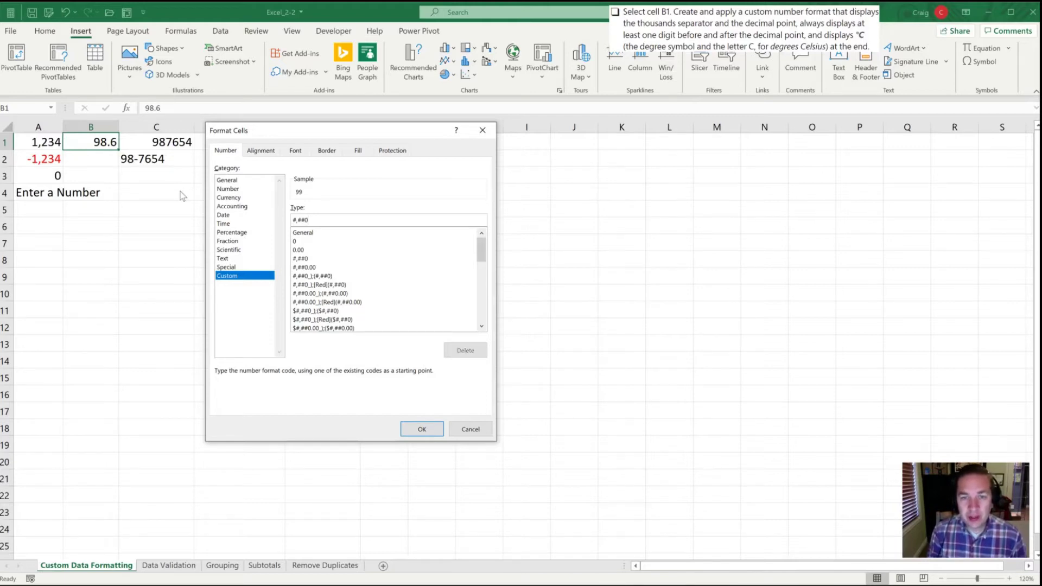
{"action": "type", "text": ".0"}
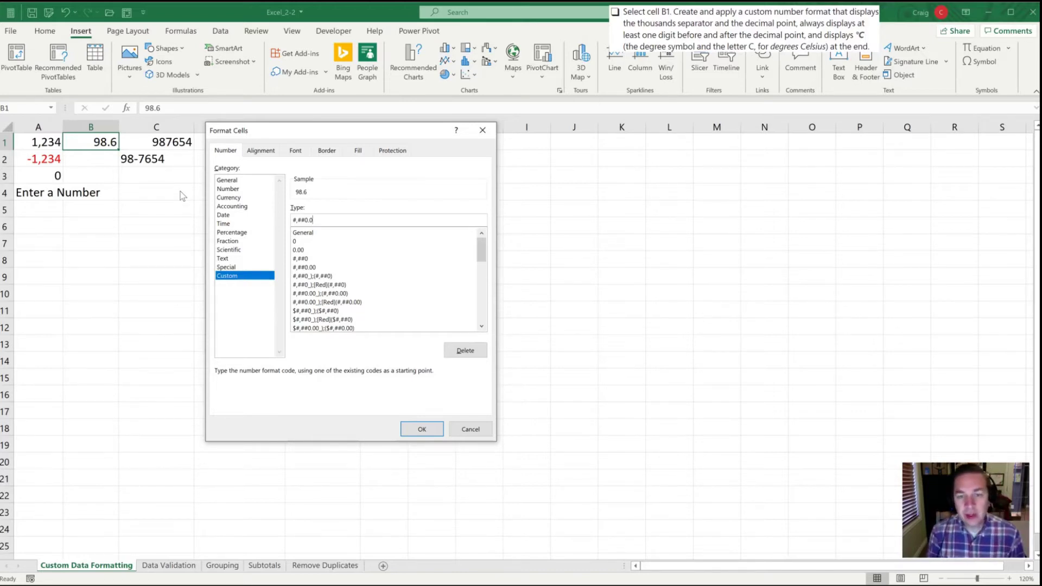
{"action": "type", "text": "°"}
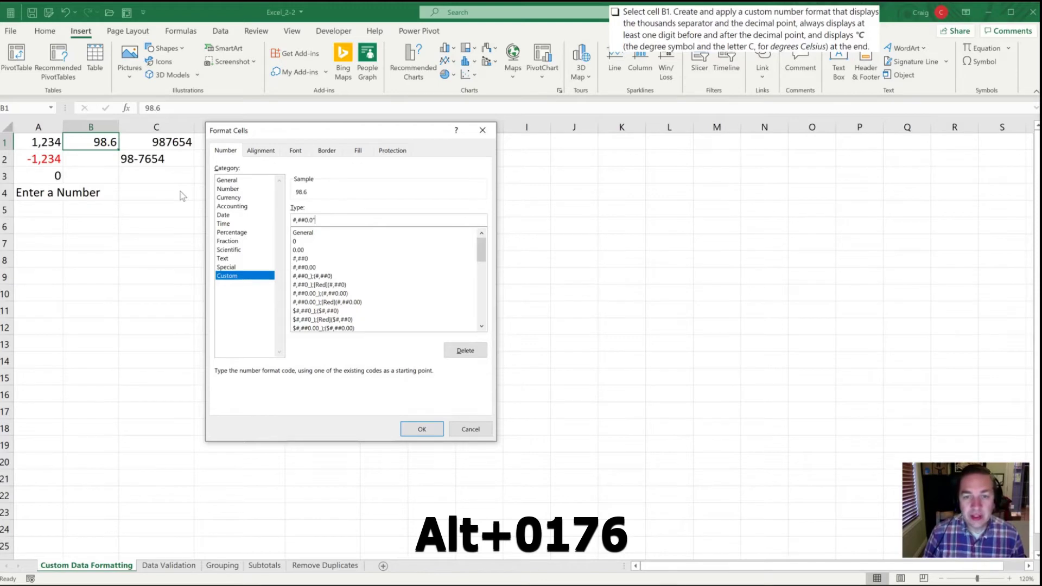
{"action": "type", "text": "\"°"}
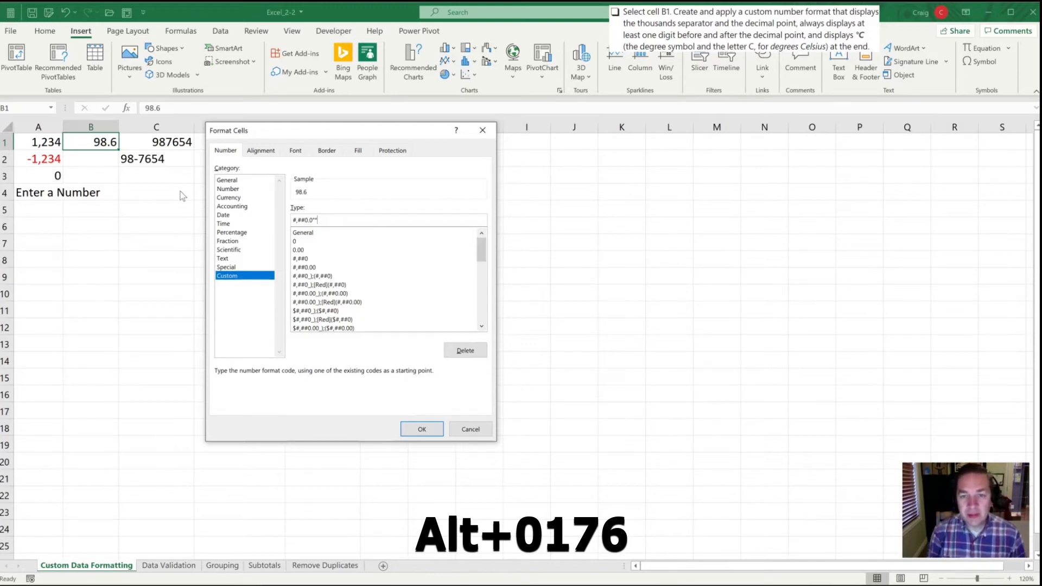
{"action": "type", "text": "C"}
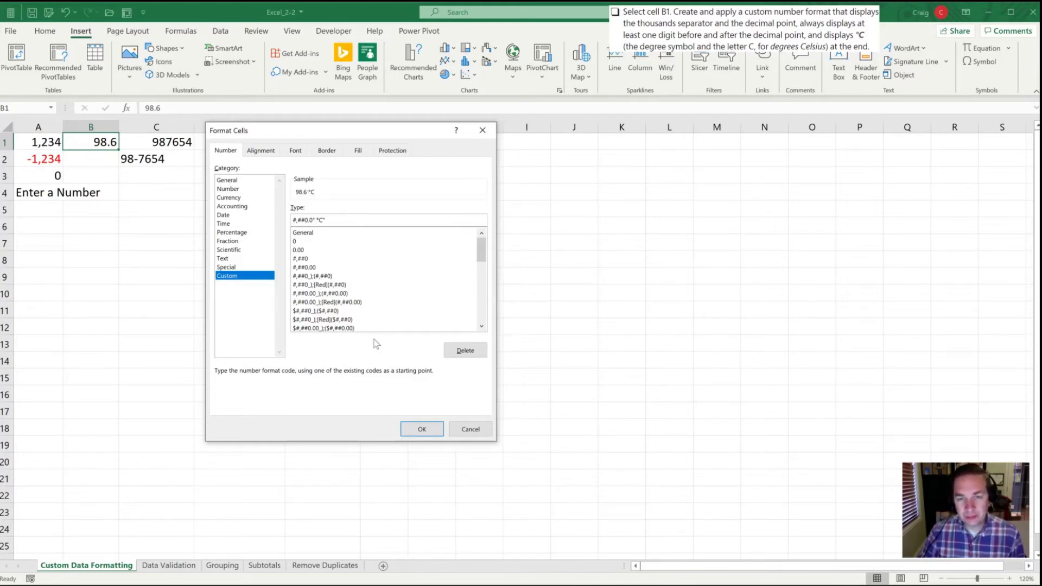
Step: Apply the °C format to B1 and test it by entering 0.75
{"action": "left_click", "coordinate": [421, 429]}
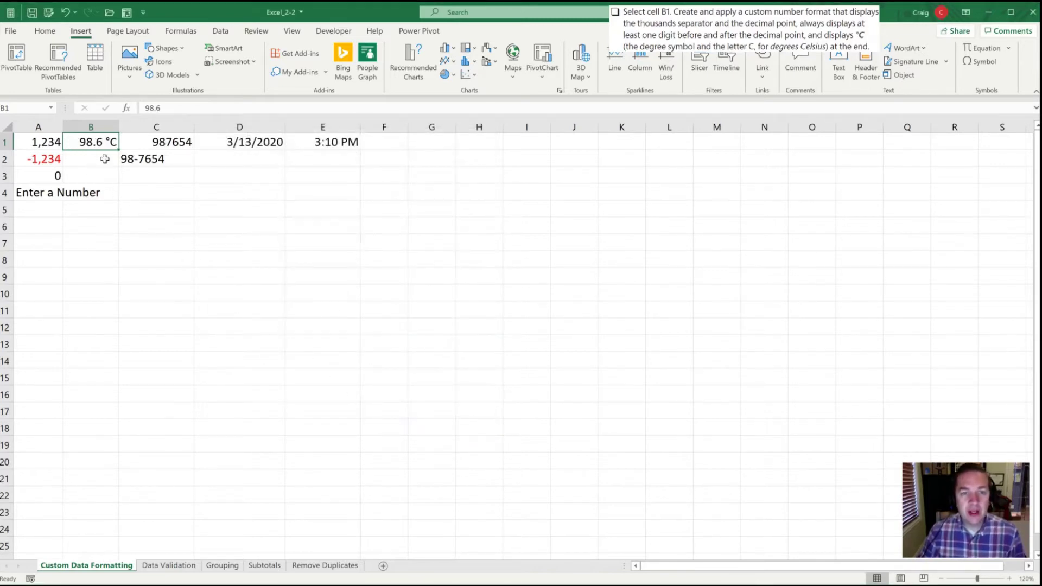
{"action": "left_click", "coordinate": [154, 108]}
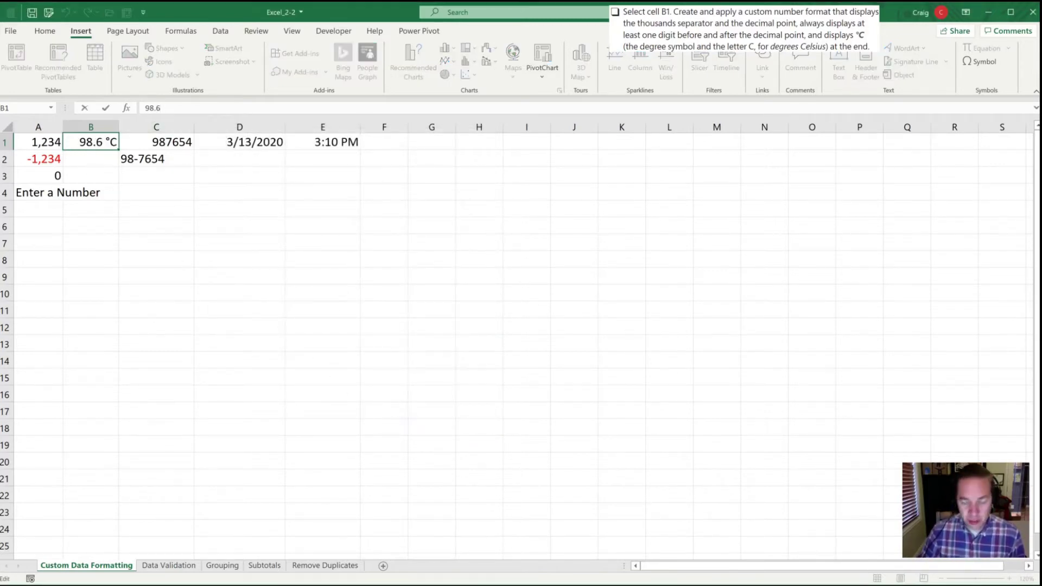
{"action": "key", "text": "BackSpace"}
{"action": "key", "text": "BackSpace"}
{"action": "key", "text": "BackSpace"}
{"action": "key", "text": "BackSpace"}
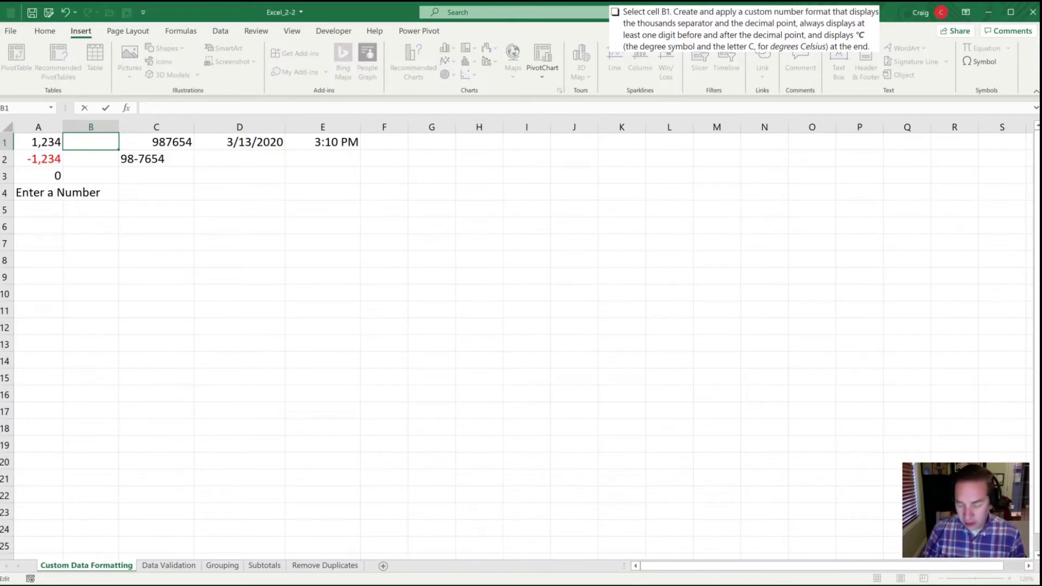
{"action": "type", "text": ".75"}
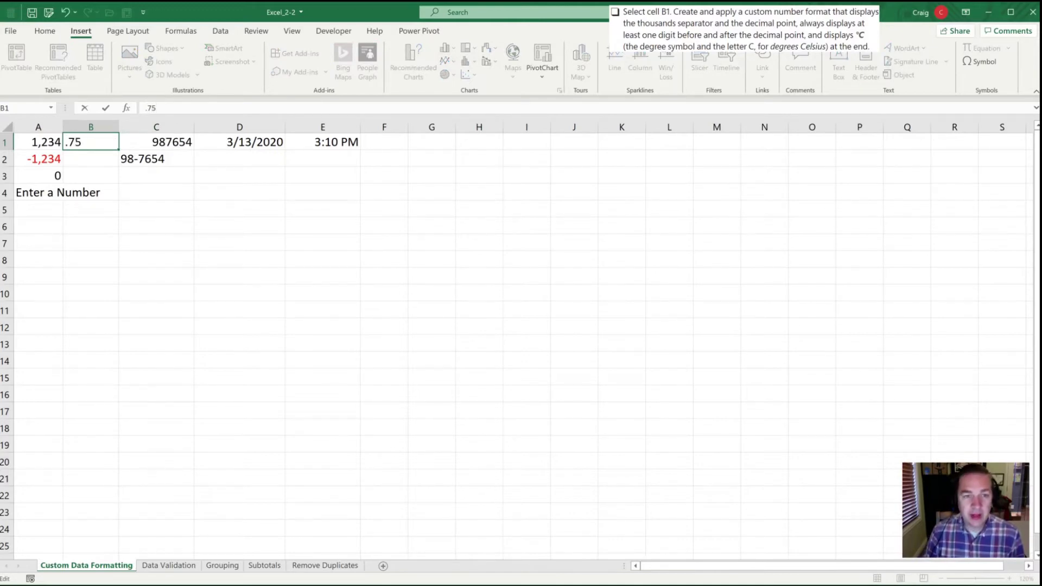
{"action": "key", "text": "Return"}
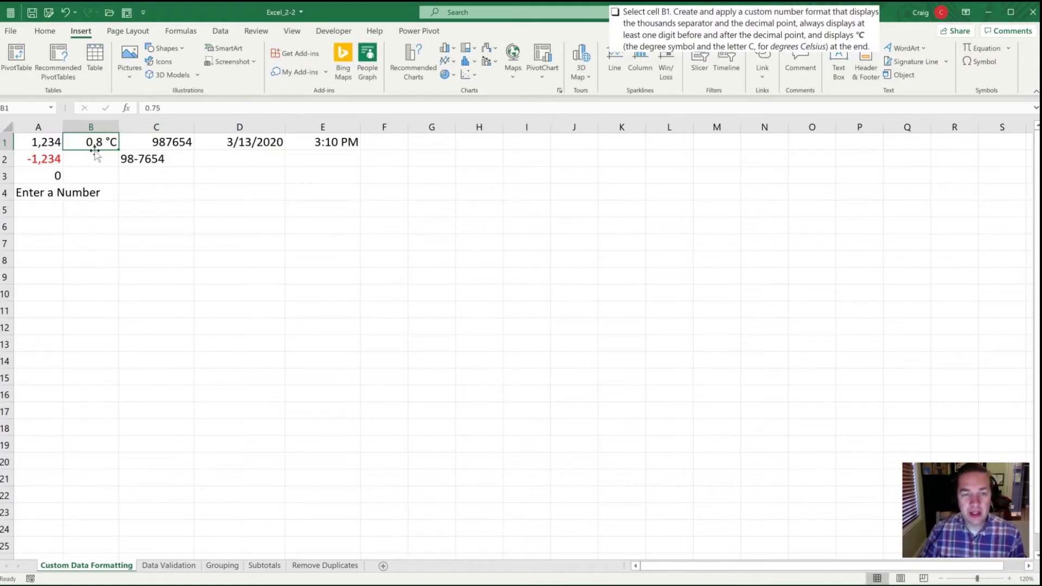
Step: Replace B1's value with 2500 and widen column B to show 2,500.0 °C
{"action": "left_click", "coordinate": [162, 108]}
{"action": "double_click", "coordinate": [153, 108]}
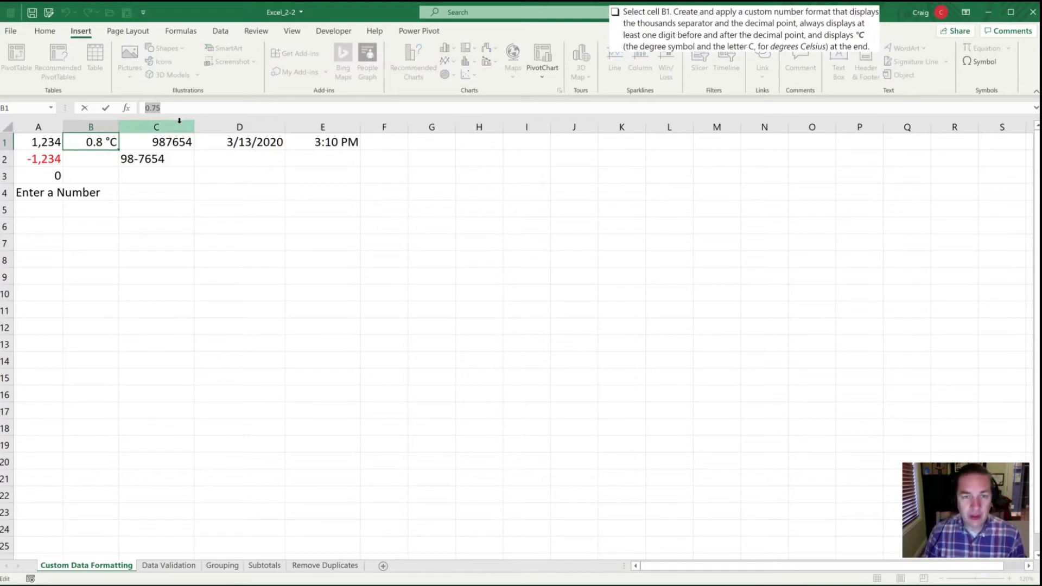
{"action": "type", "text": "2500"}
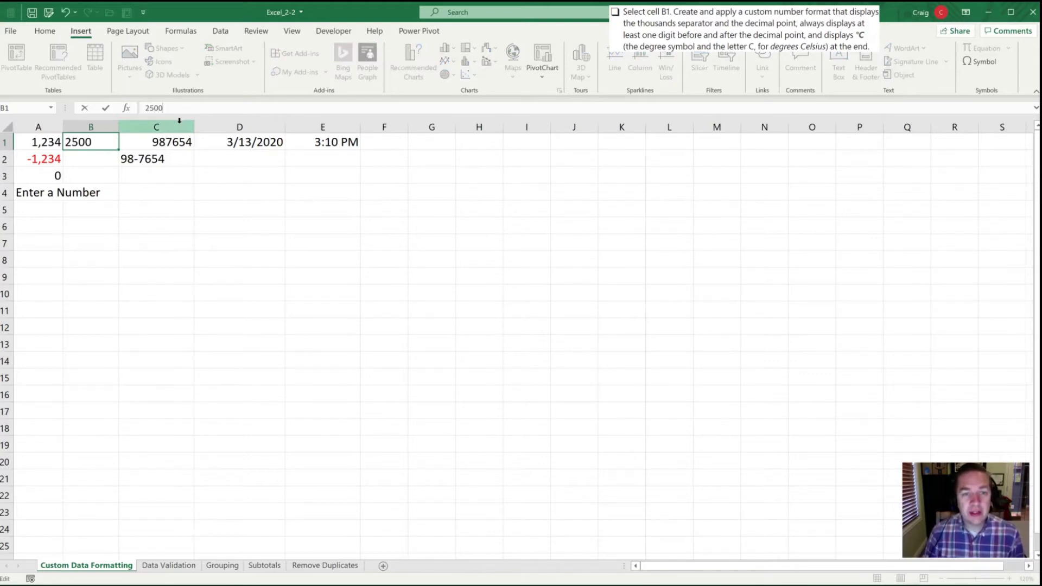
{"action": "key", "text": "ctrl+Return"}
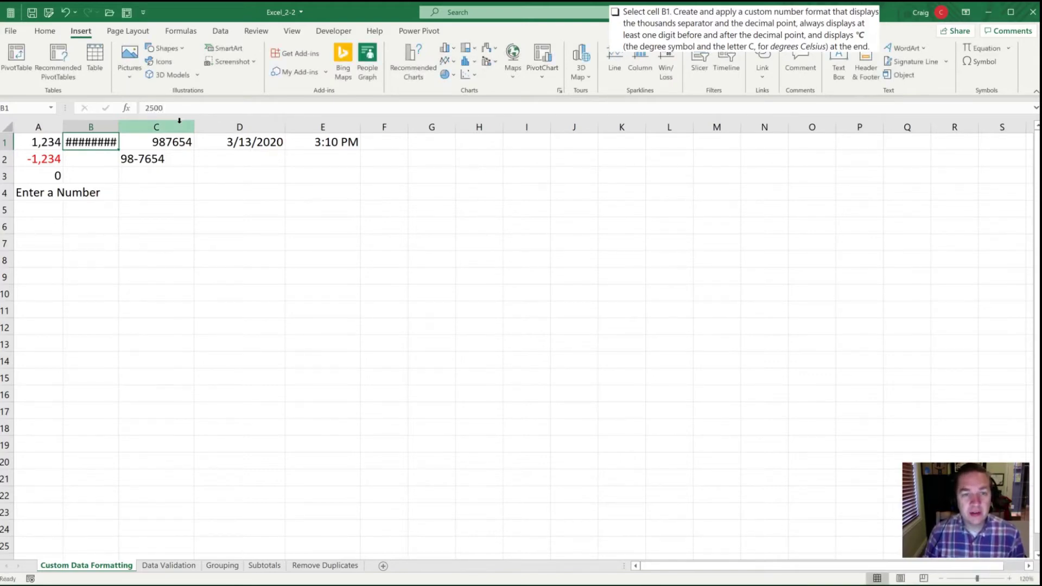
{"action": "left_click_drag", "start_coordinate": [119, 126], "coordinate": [127, 125]}
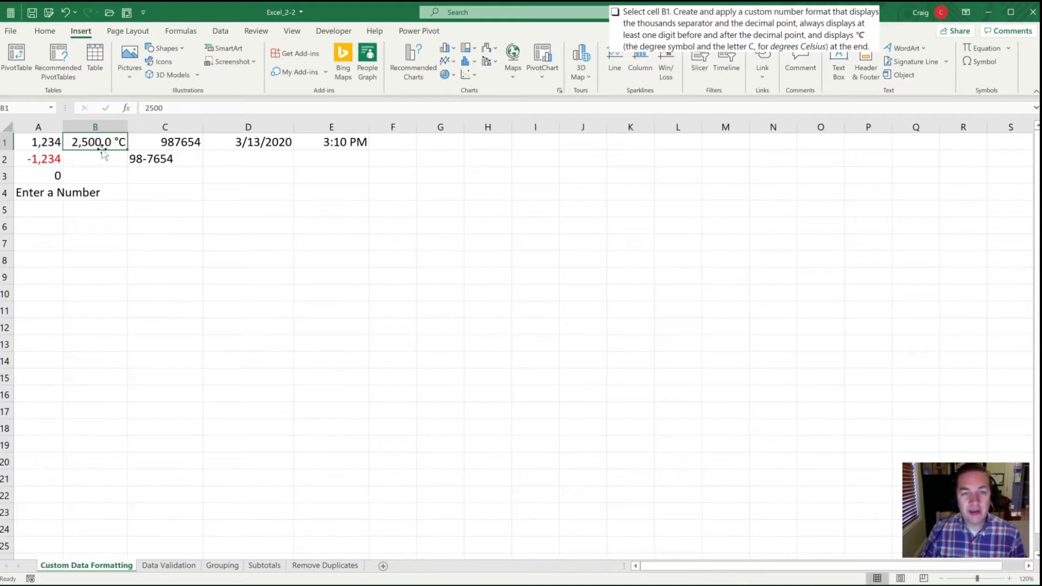
{"action": "left_click", "coordinate": [157, 207]}
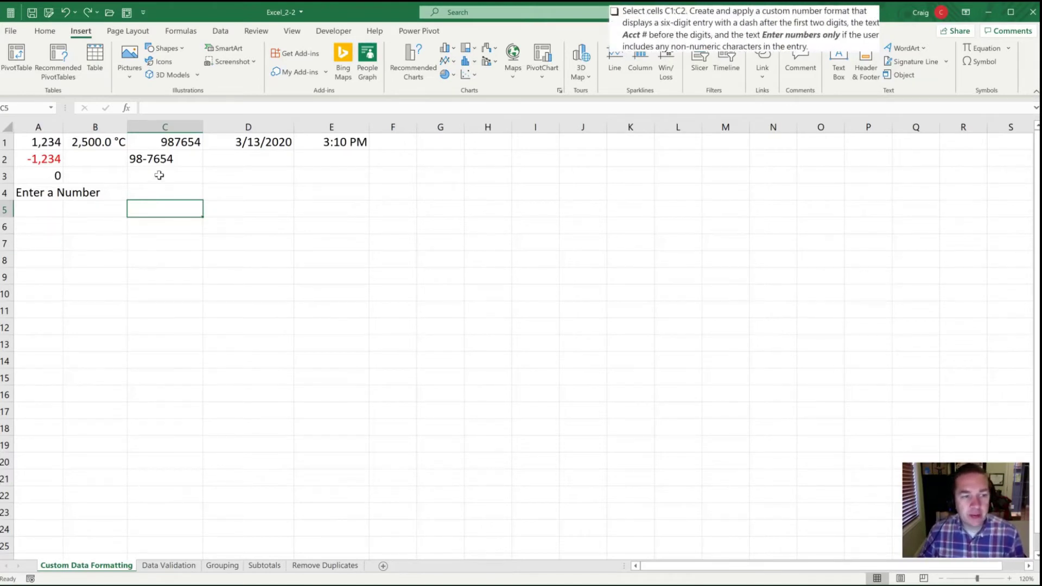
Step: Select C1:C2 and open Format Cells at Custom with the #,##0.00 code selected
{"action": "key", "text": "Up"}
{"action": "key", "text": "Up"}
{"action": "key", "text": "Up"}
{"action": "key", "text": "Up"}
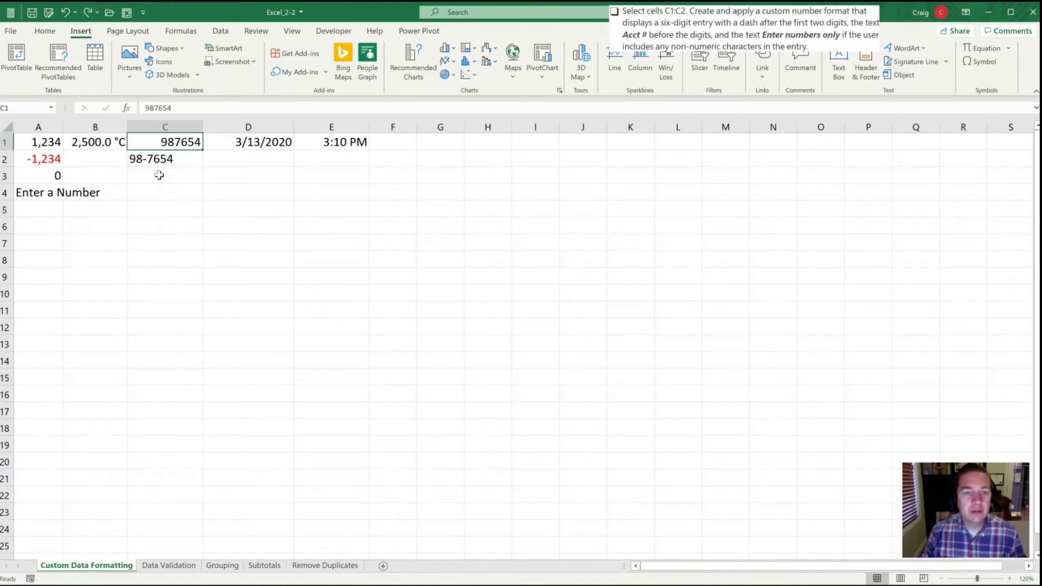
{"action": "key", "text": "shift+Down"}
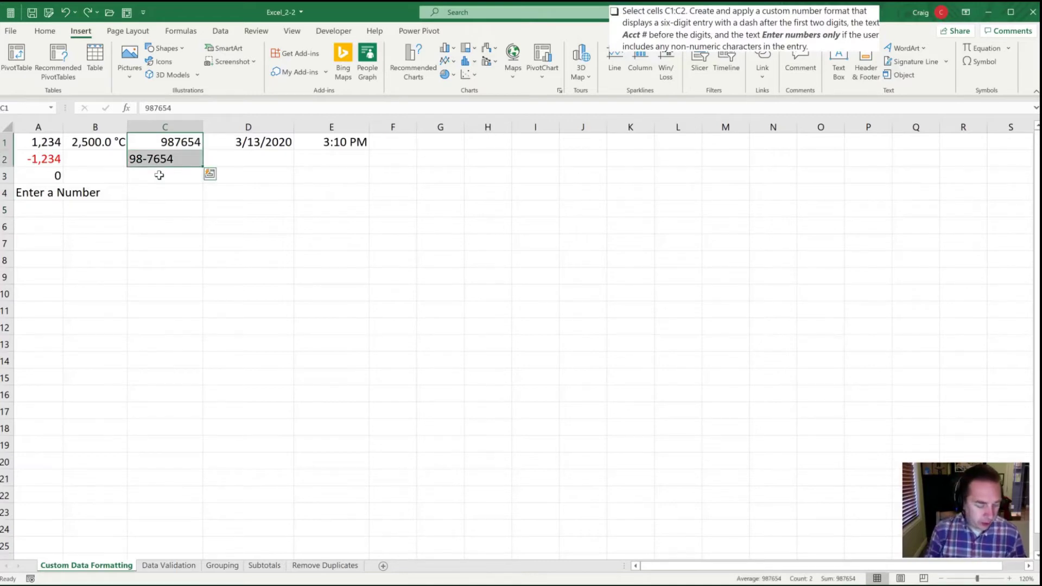
{"action": "key", "text": "ctrl+1"}
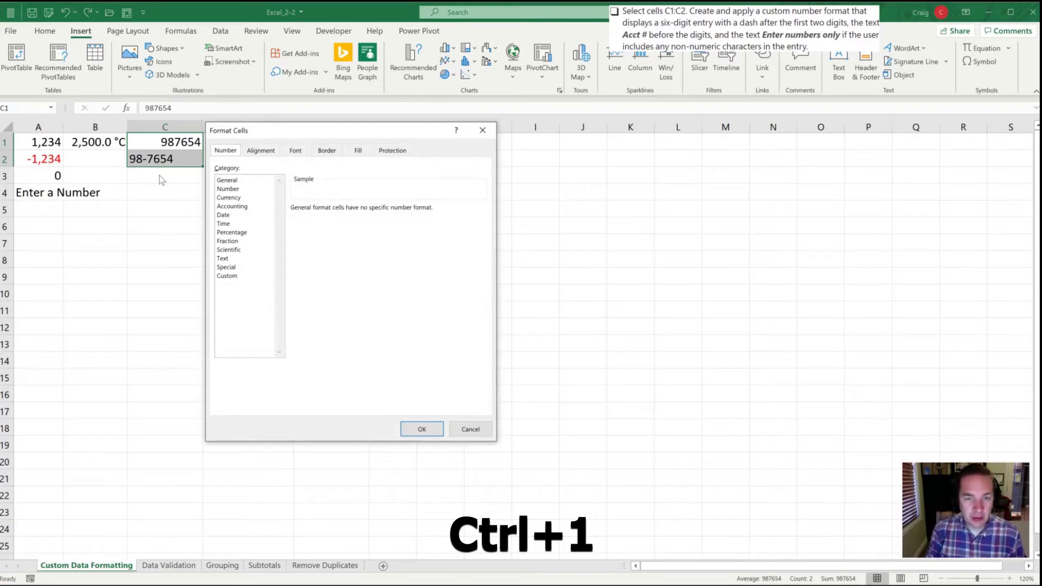
{"action": "key", "text": "Tab"}
{"action": "key", "text": "Down"}
{"action": "key", "text": "Down"}
{"action": "key", "text": "End"}
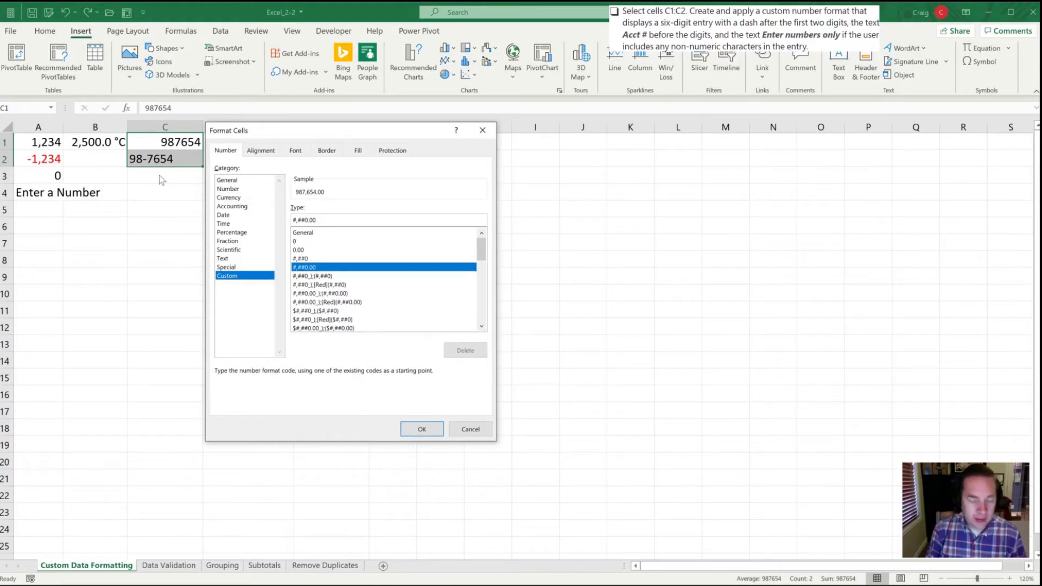
{"action": "key", "text": "Tab"}
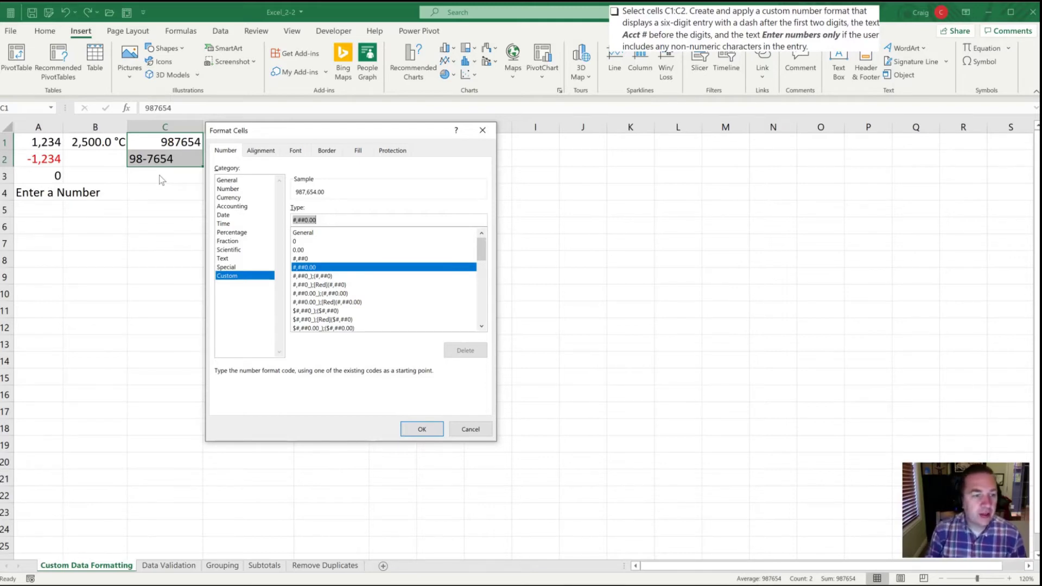
Step: Type the code "Acct #" 00-0000;;"Enter Numbers Only" for C1:C2
{"action": "type", "text": "\""}
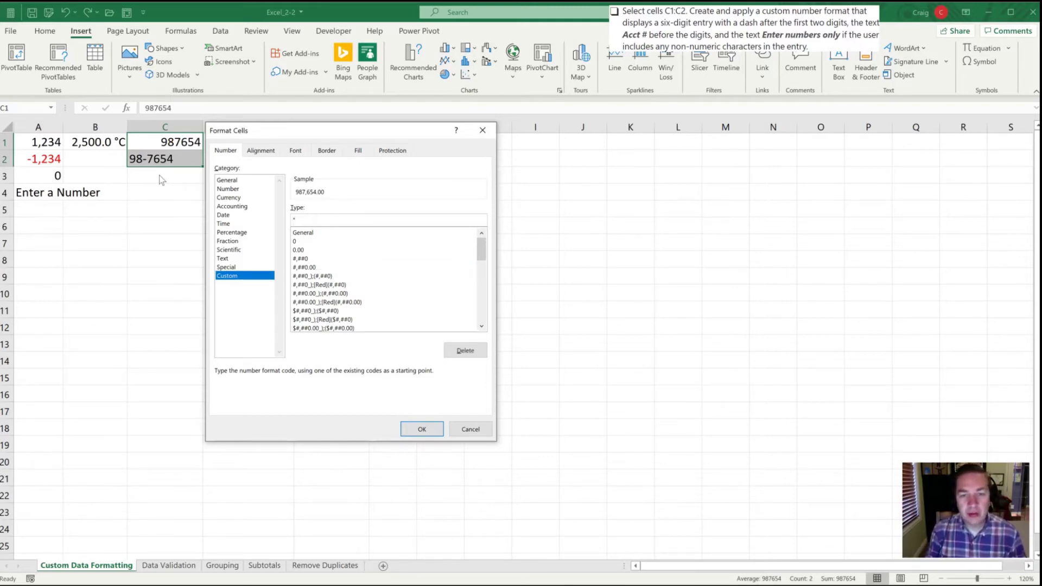
{"action": "type", "text": "Ac"}
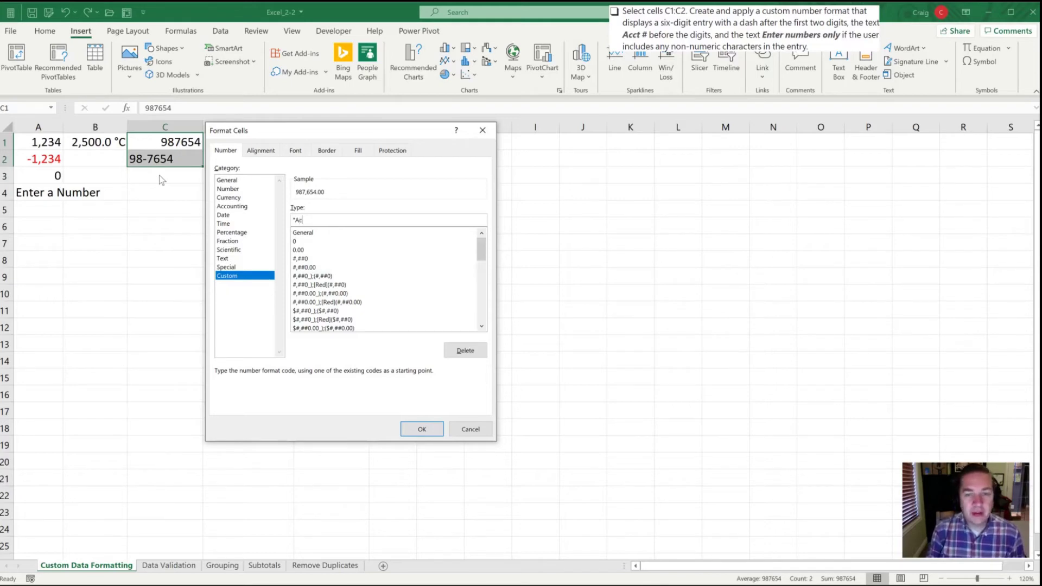
{"action": "type", "text": "ct \""}
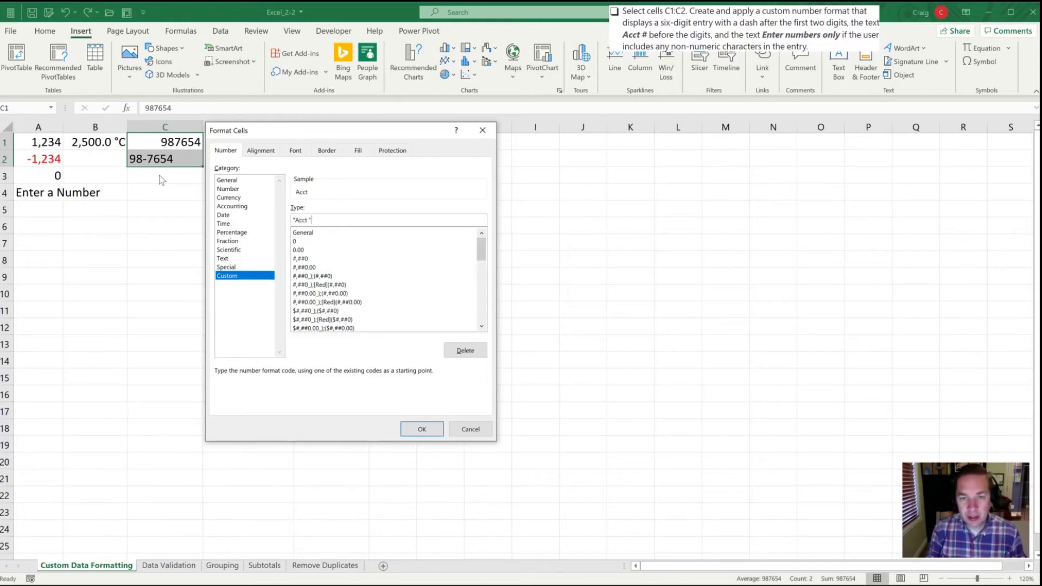
{"action": "type", "text": "#"}
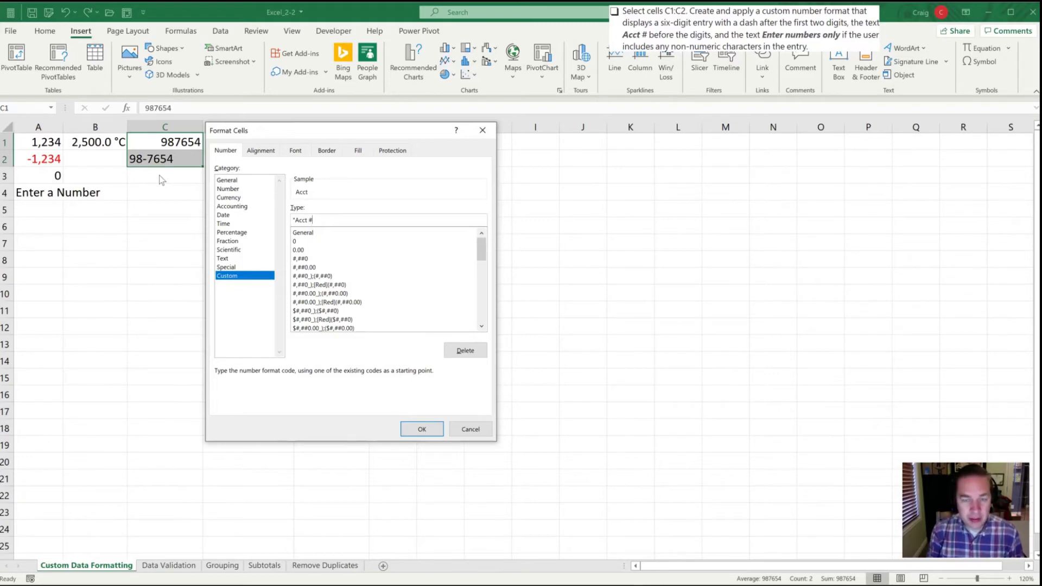
{"action": "type", "text": "\" 00-0000"}
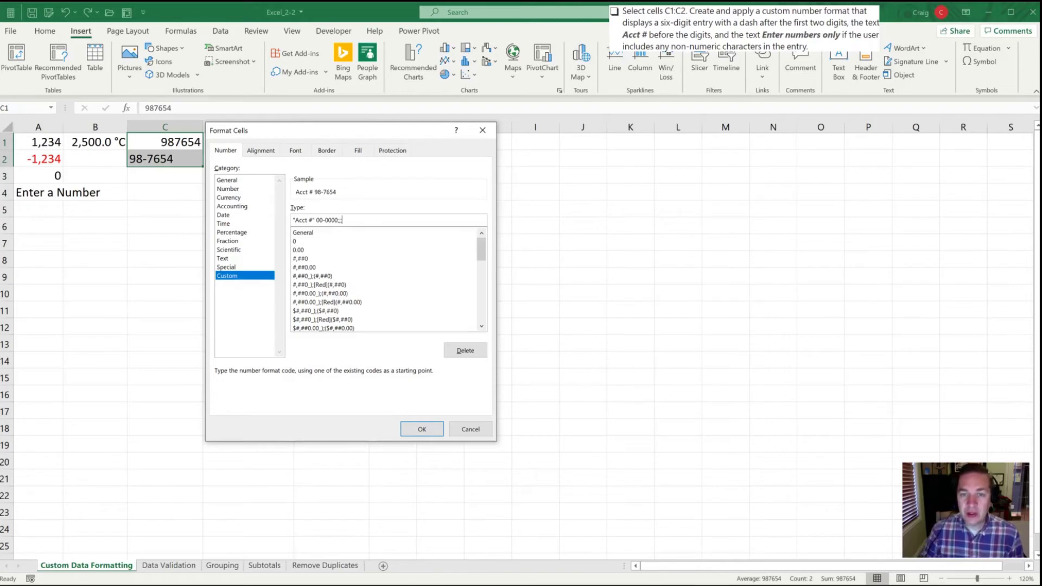
{"action": "type", "text": "\""}
{"action": "type", "text": "En"}
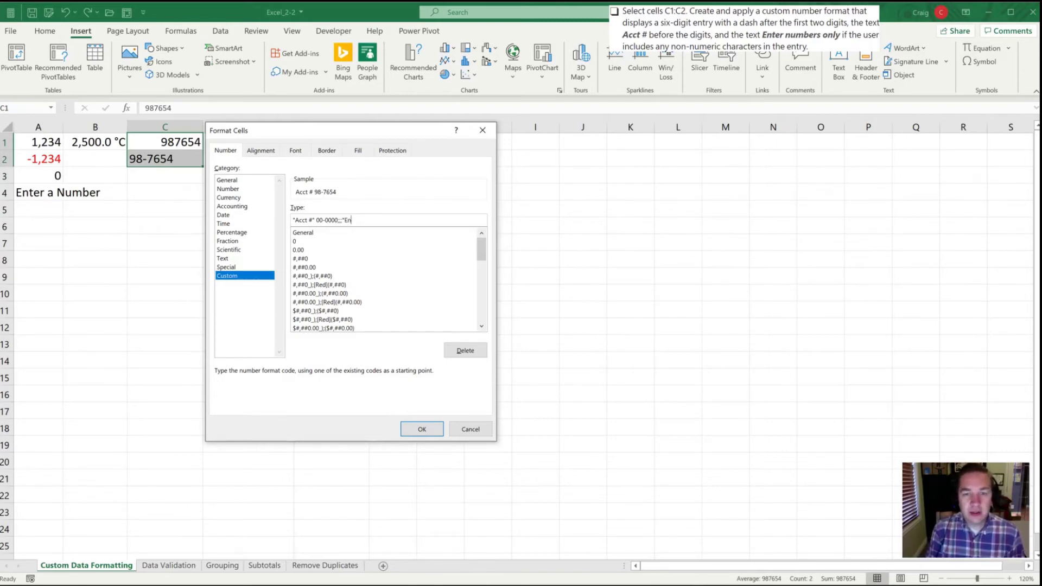
{"action": "type", "text": "ter Number"}
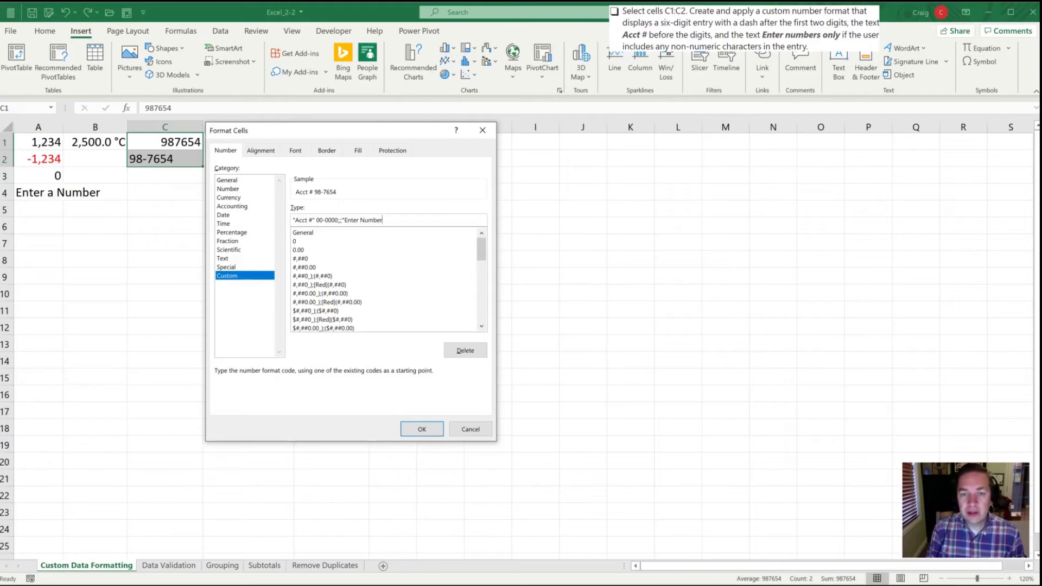
{"action": "type", "text": "s Only"}
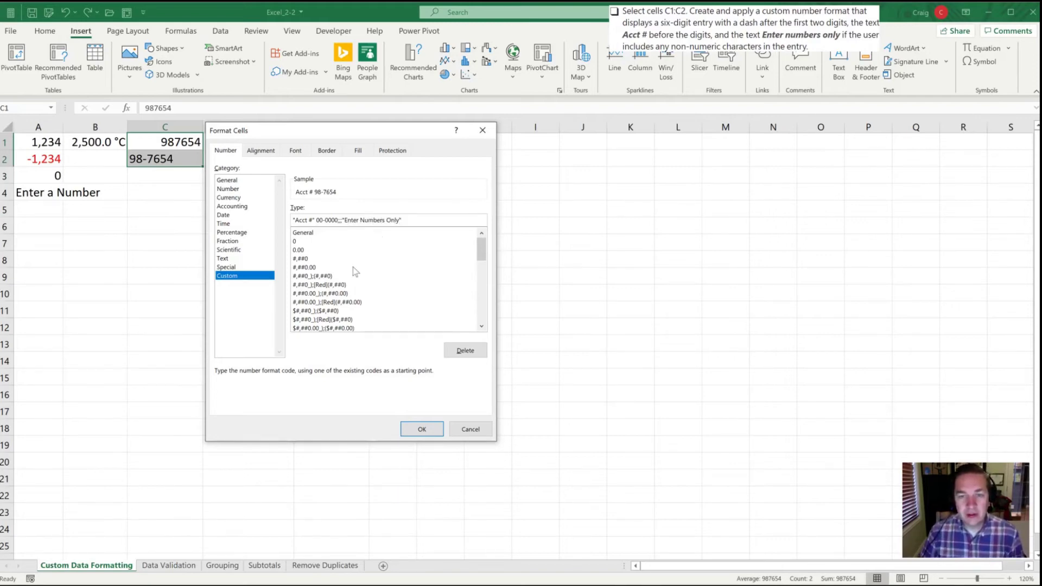
Step: Apply the account format, widen column C, and change C1 to 27, showing Acct # 00-0027
{"action": "left_click", "coordinate": [421, 431]}
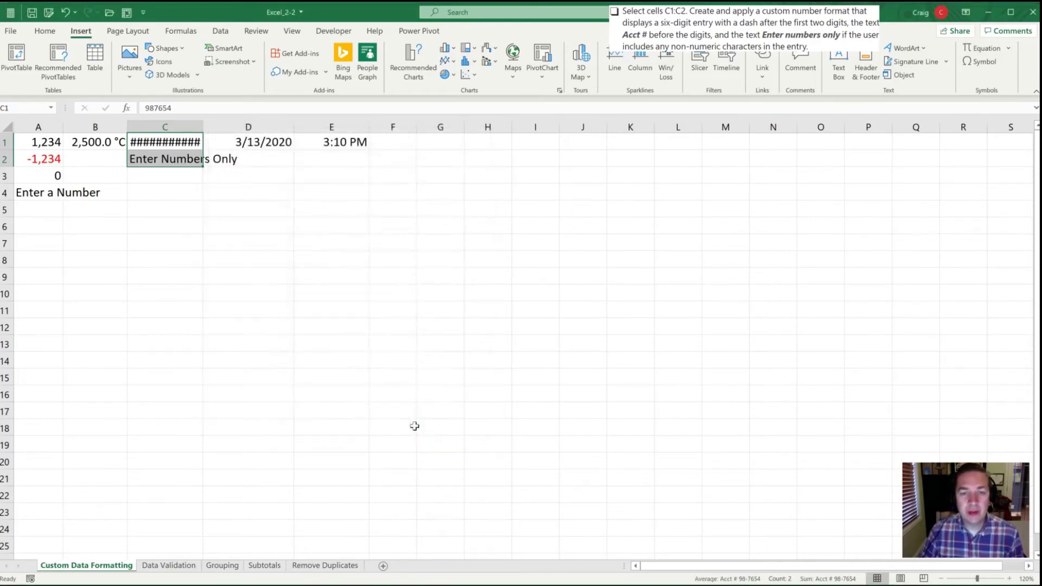
{"action": "left_click_drag", "start_coordinate": [202, 129], "coordinate": [221, 129]}
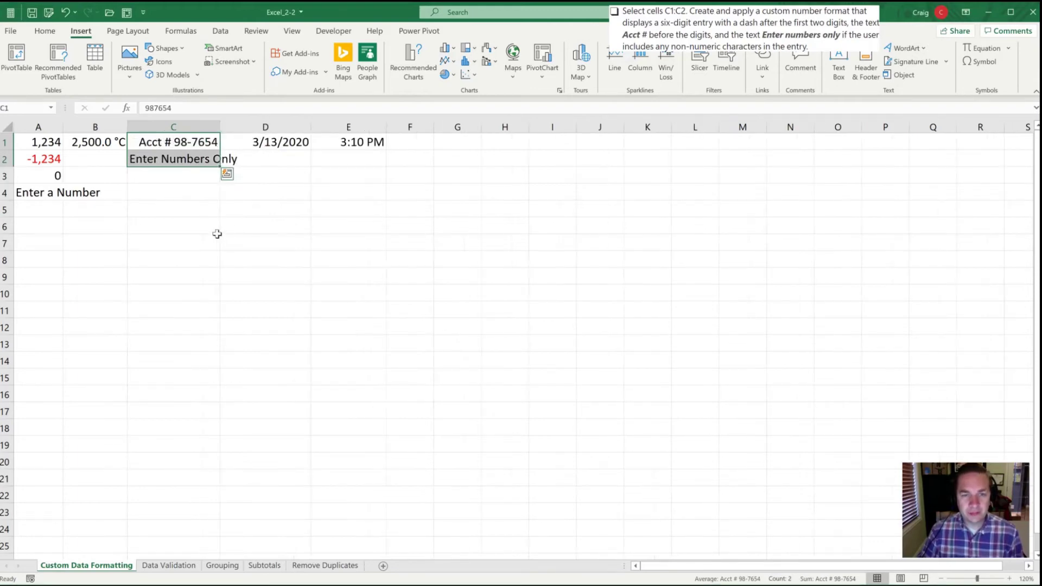
{"action": "left_click", "coordinate": [147, 143]}
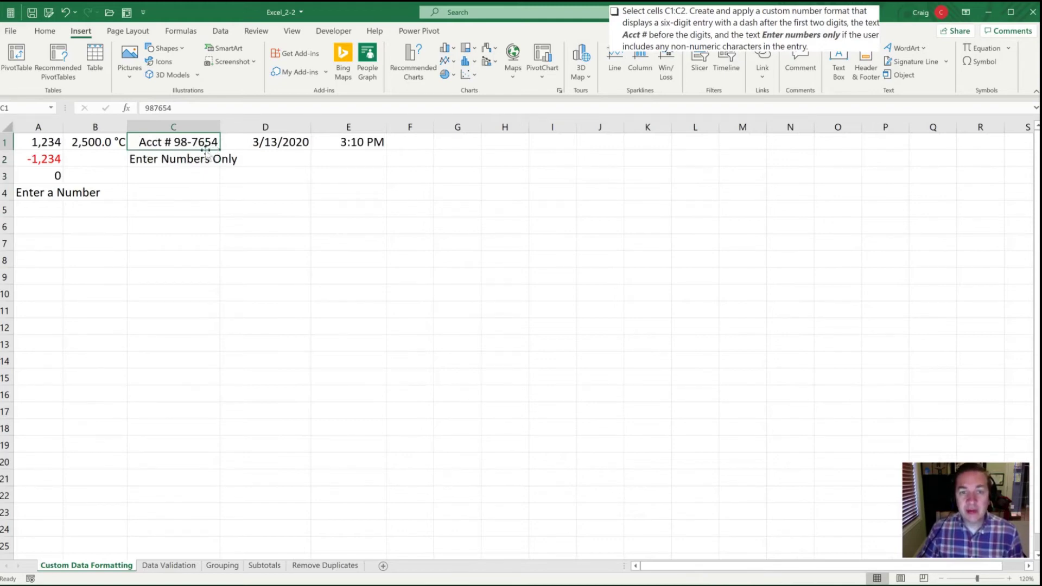
{"action": "left_click_drag", "start_coordinate": [176, 109], "coordinate": [145, 108]}
{"action": "type", "text": "27"}
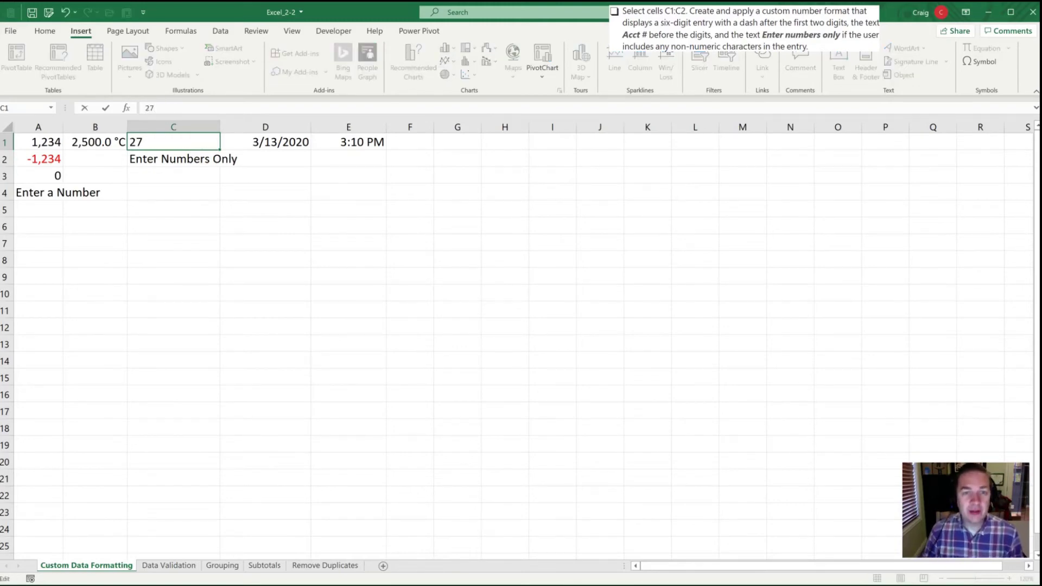
{"action": "key", "text": "ctrl+Return"}
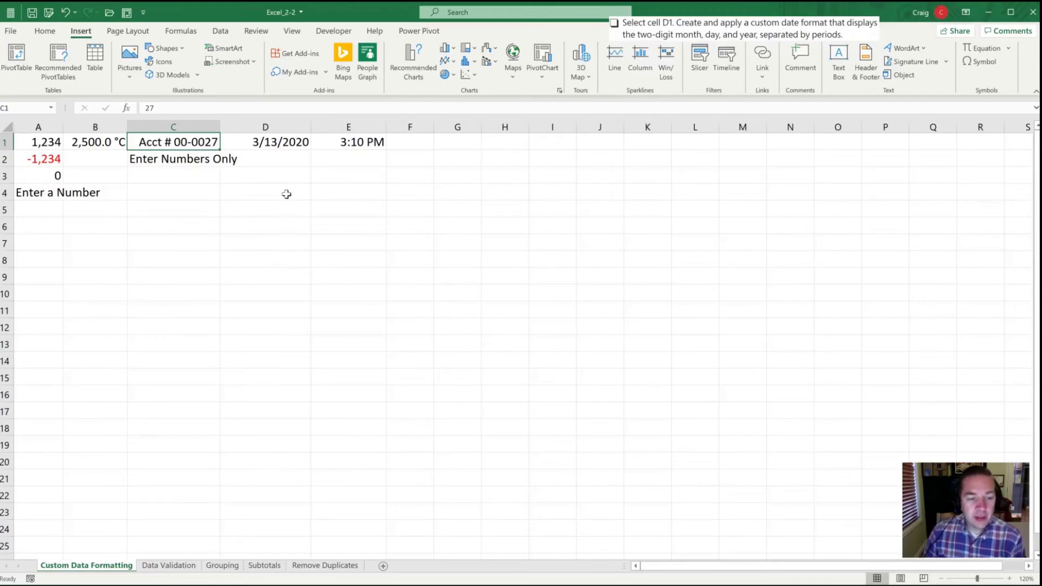
Step: Open the Custom number formats for D1, pick d-mmm and select its code for replacement
{"action": "left_click", "coordinate": [264, 142]}
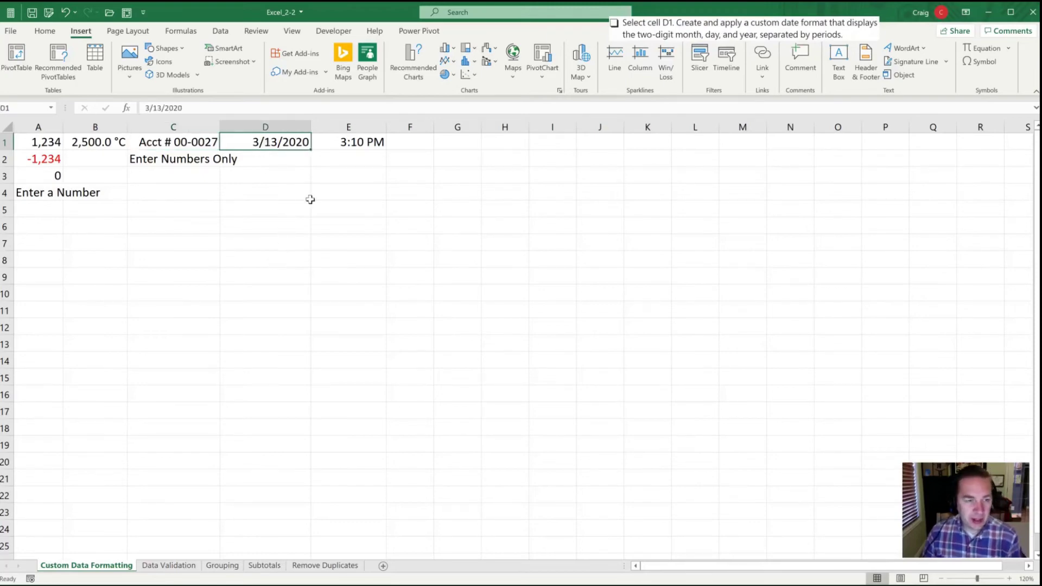
{"action": "key", "text": "ctrl+1"}
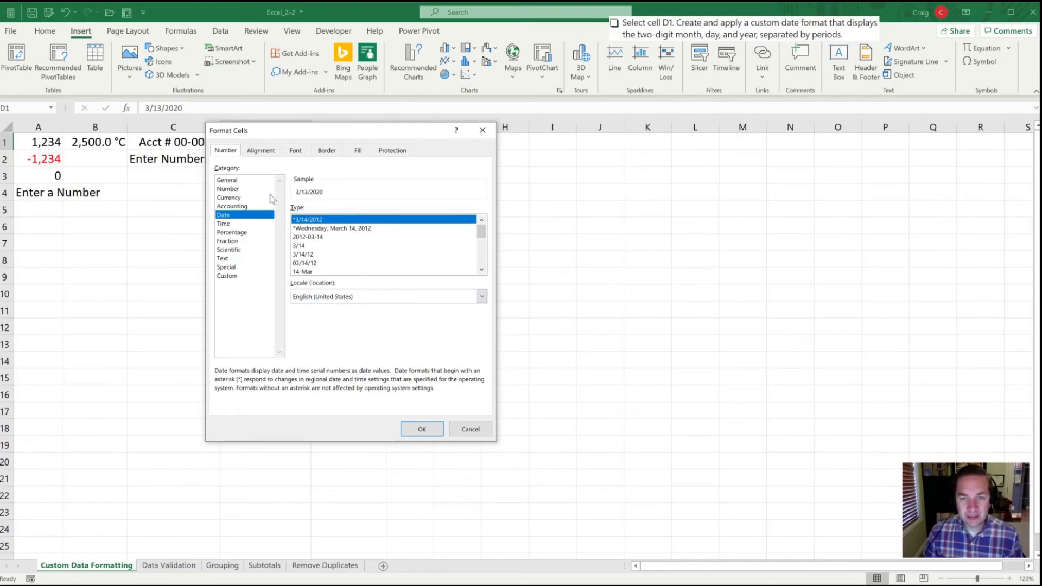
{"action": "left_click", "coordinate": [227, 276]}
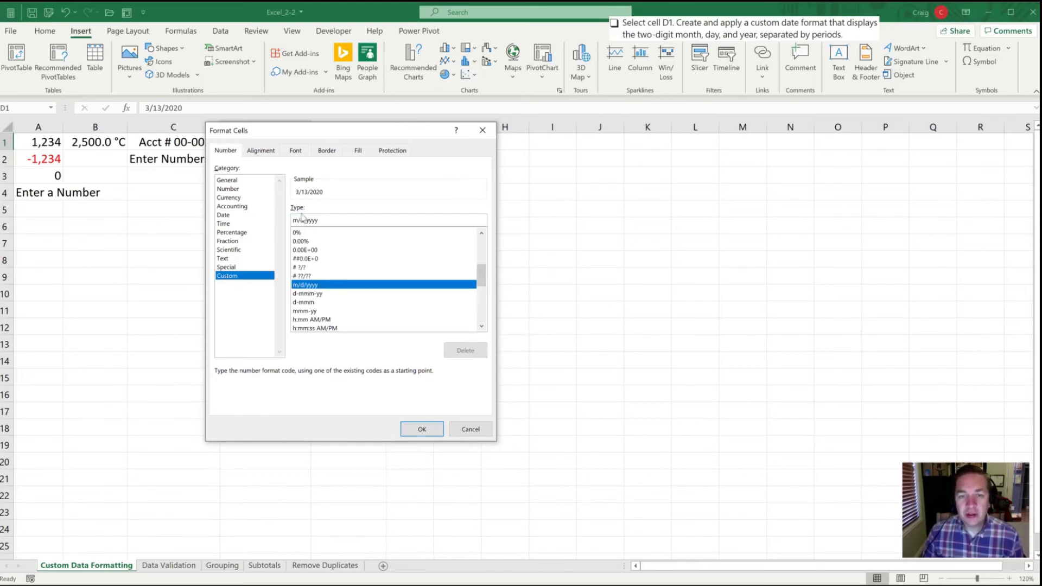
{"action": "mouse_move", "coordinate": [485, 283]}
{"action": "left_mouse_down"}
{"action": "mouse_move", "coordinate": [483, 247]}
{"action": "mouse_move", "coordinate": [483, 264]}
{"action": "left_mouse_up"}
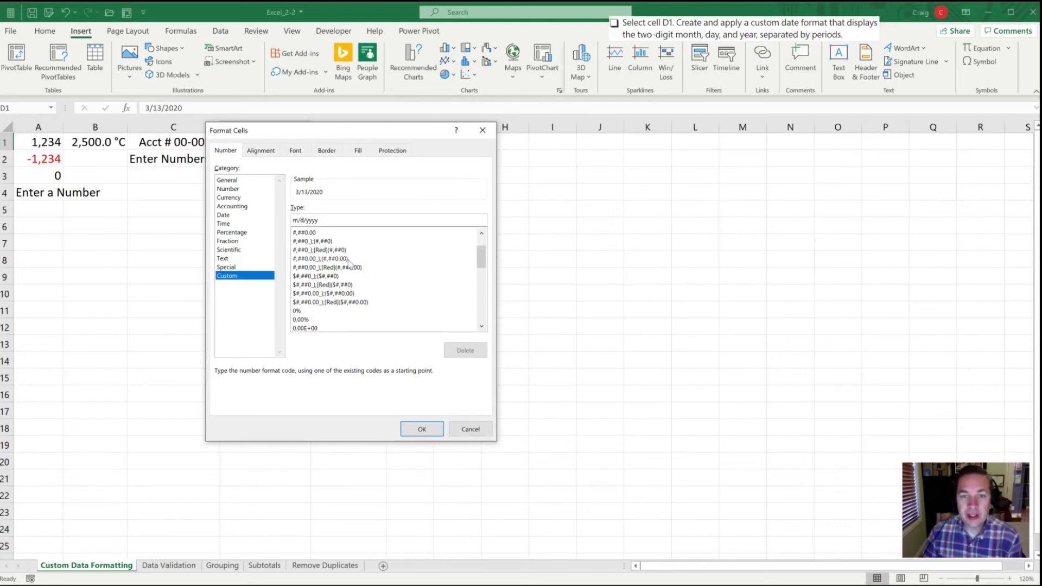
{"action": "left_click_drag", "start_coordinate": [481, 265], "coordinate": [483, 289]}
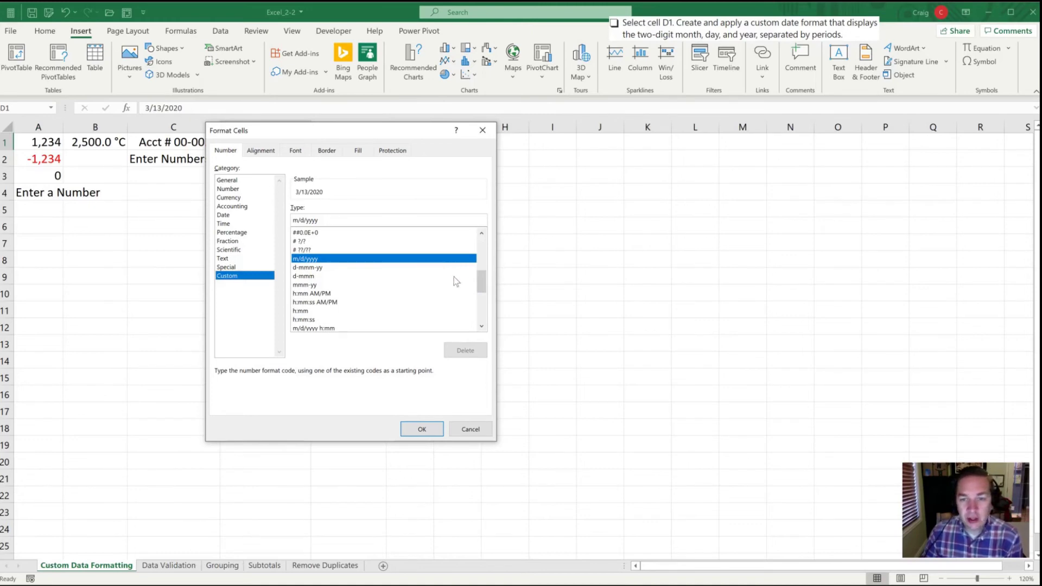
{"action": "left_click_drag", "start_coordinate": [482, 291], "coordinate": [482, 296]}
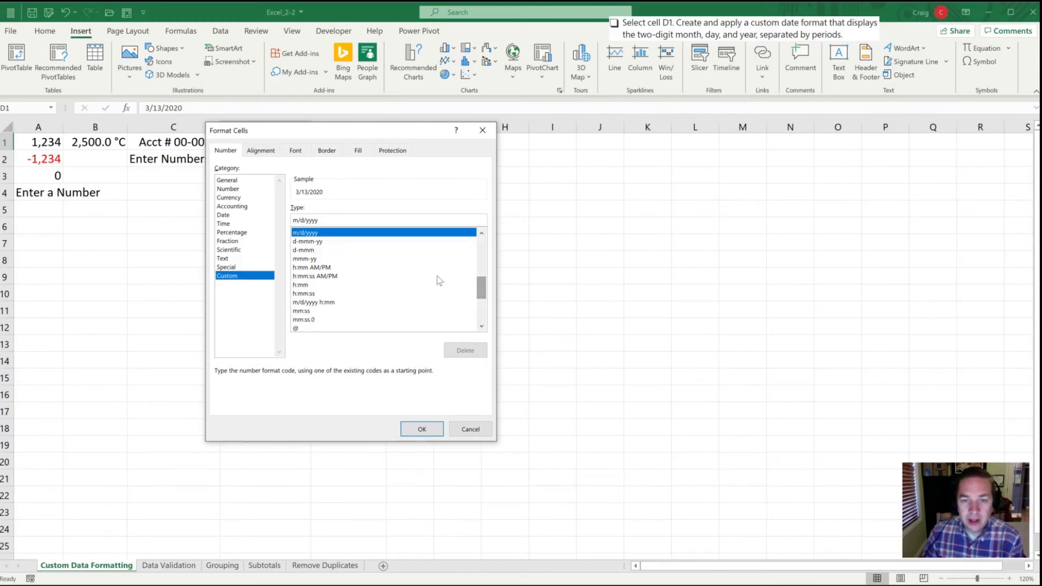
{"action": "left_click", "coordinate": [303, 251]}
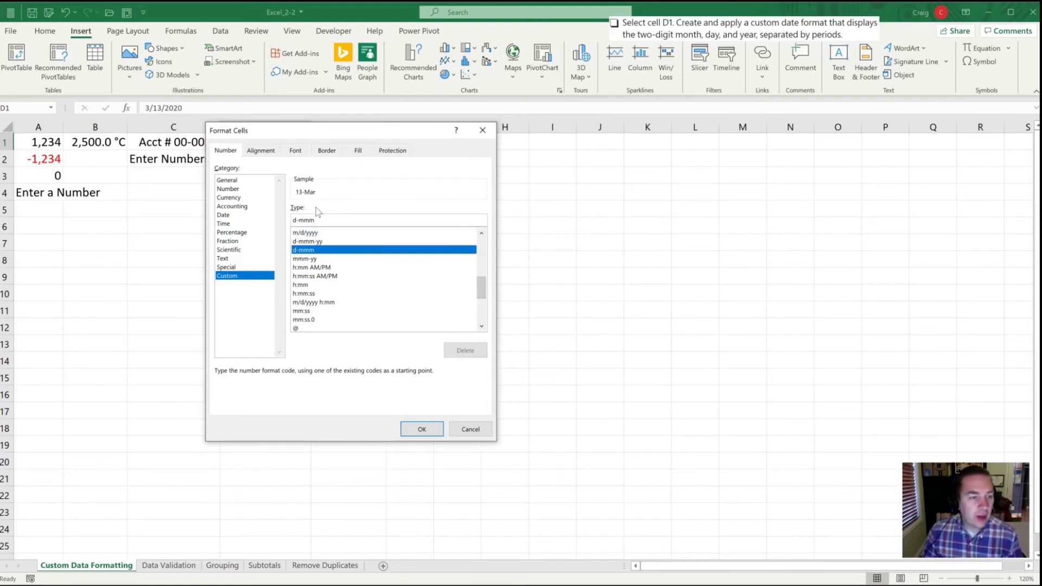
{"action": "left_click_drag", "start_coordinate": [315, 220], "coordinate": [293, 221]}
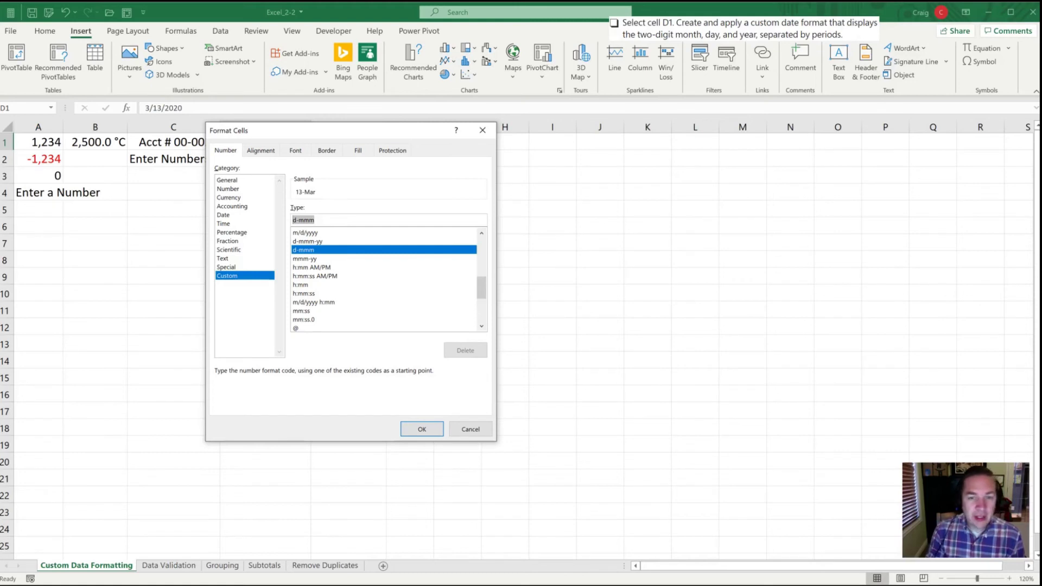
Step: Replace the format code with mm.dd.yy so D1 reads 03.13.20
{"action": "key", "text": "BackSpace"}
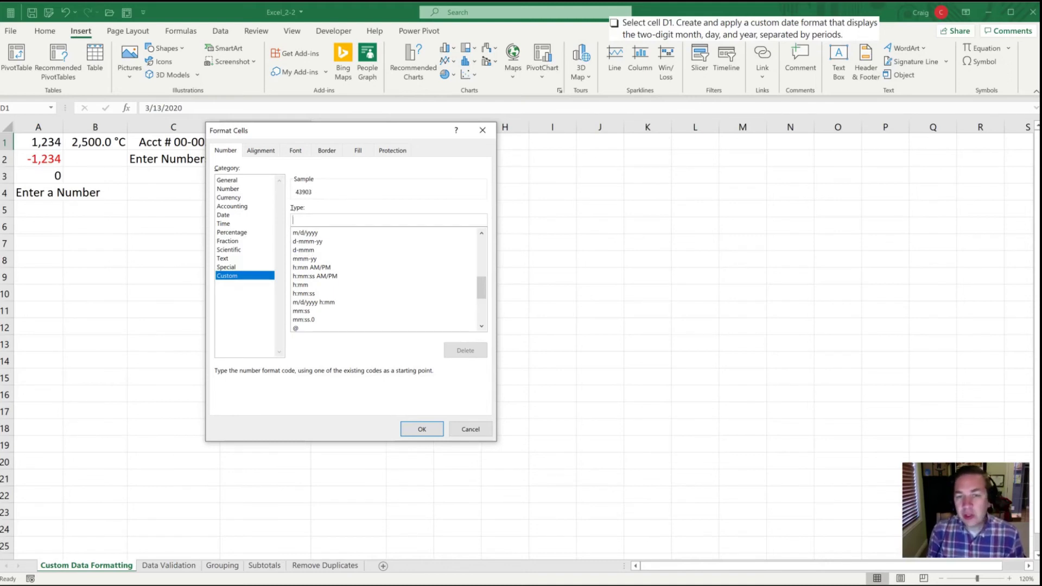
{"action": "type", "text": "mm."}
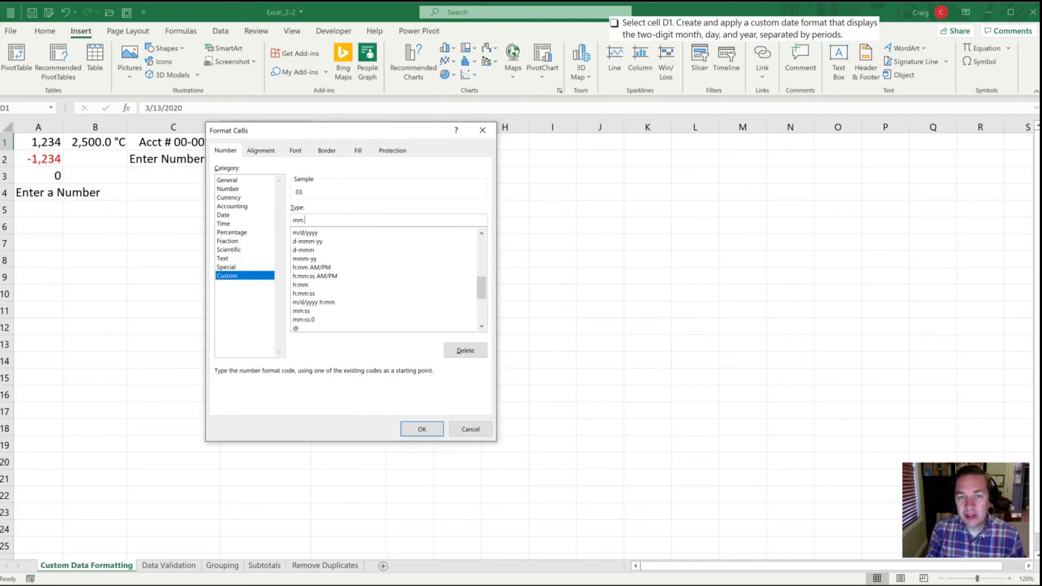
{"action": "type", "text": "dd.yy"}
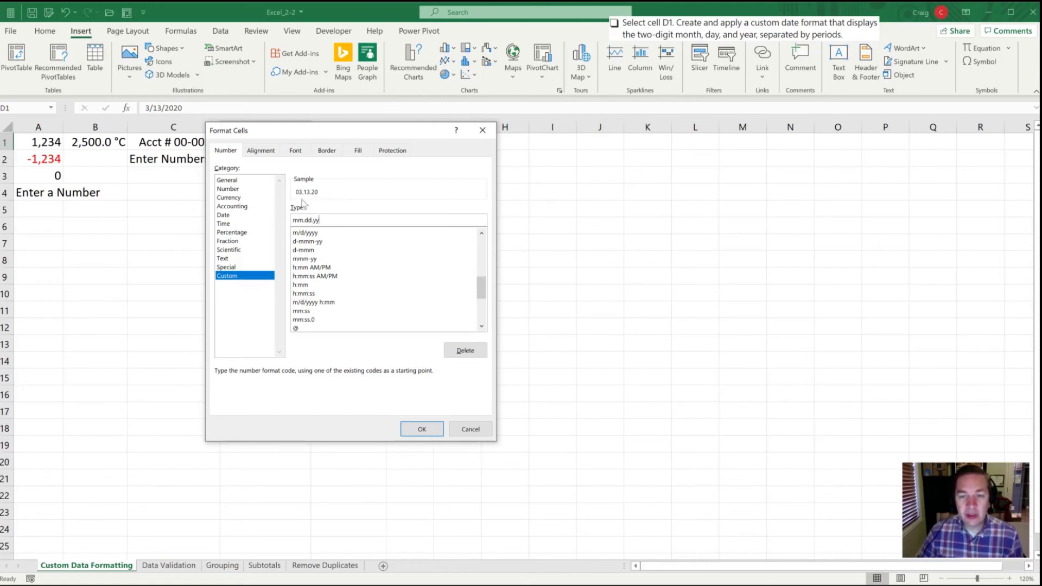
{"action": "left_click", "coordinate": [425, 429]}
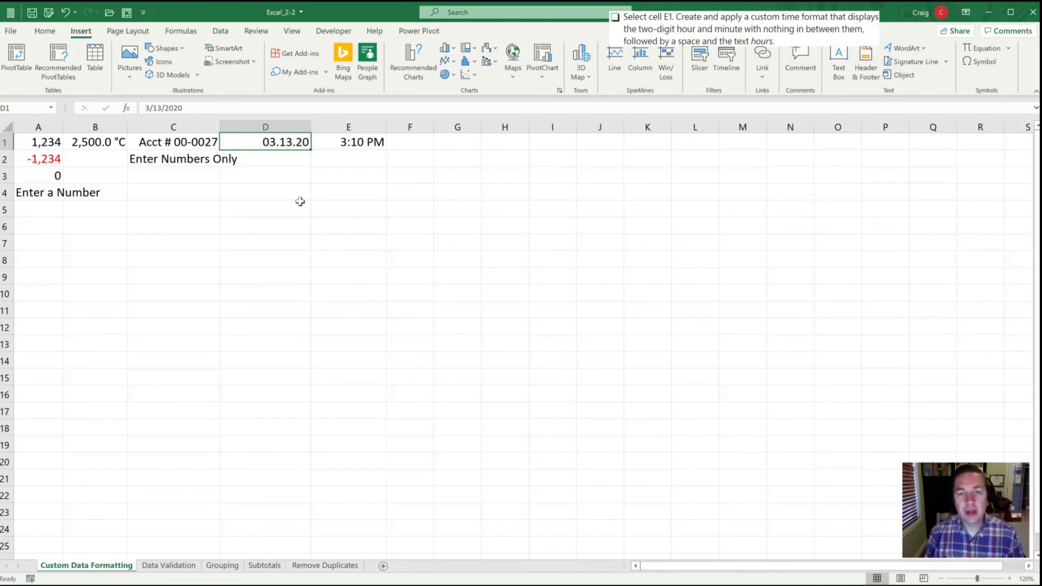
Step: Select the 3:10 PM time in E1 and reach its number format settings via the Home tab
{"action": "key", "text": "Right"}
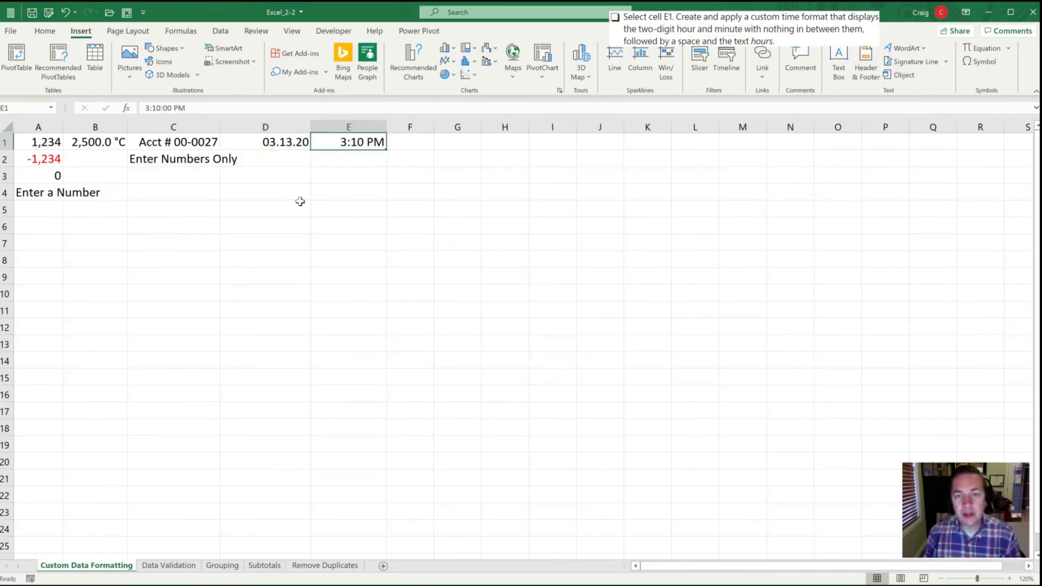
{"action": "key", "text": "ctrl+1"}
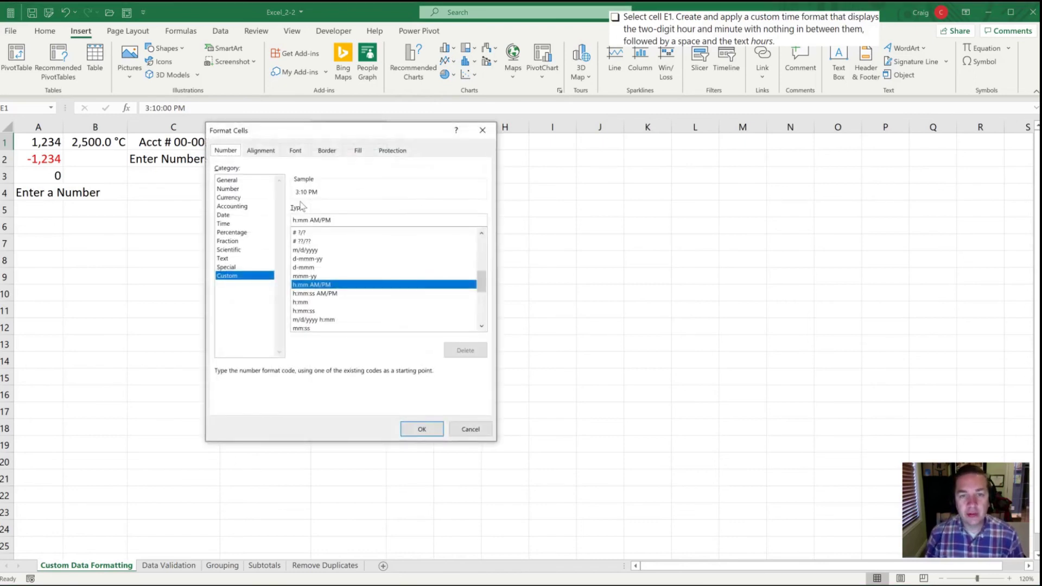
{"action": "left_click", "coordinate": [468, 430]}
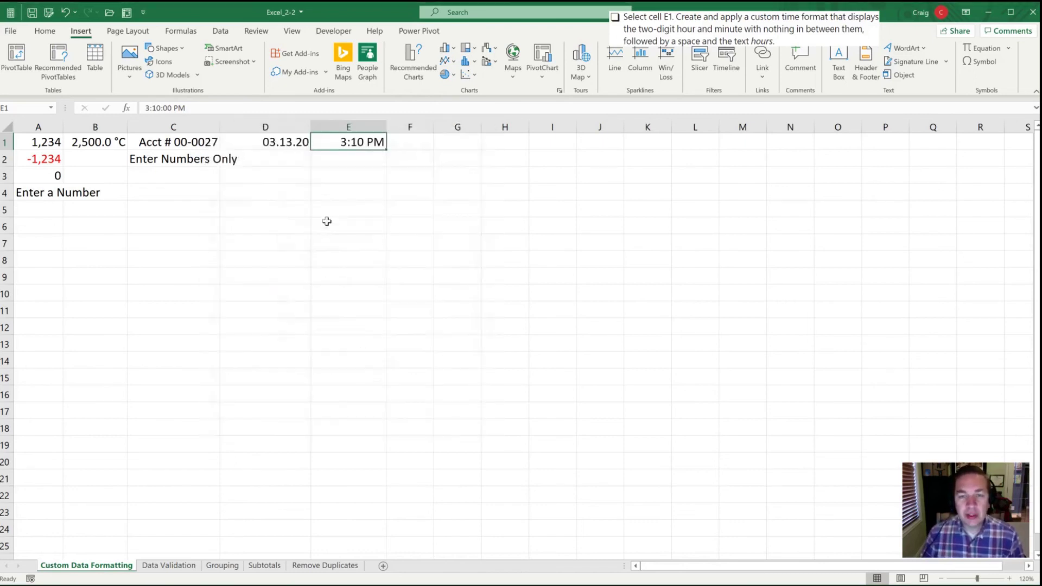
{"action": "left_click", "coordinate": [329, 194]}
{"action": "left_click", "coordinate": [334, 159]}
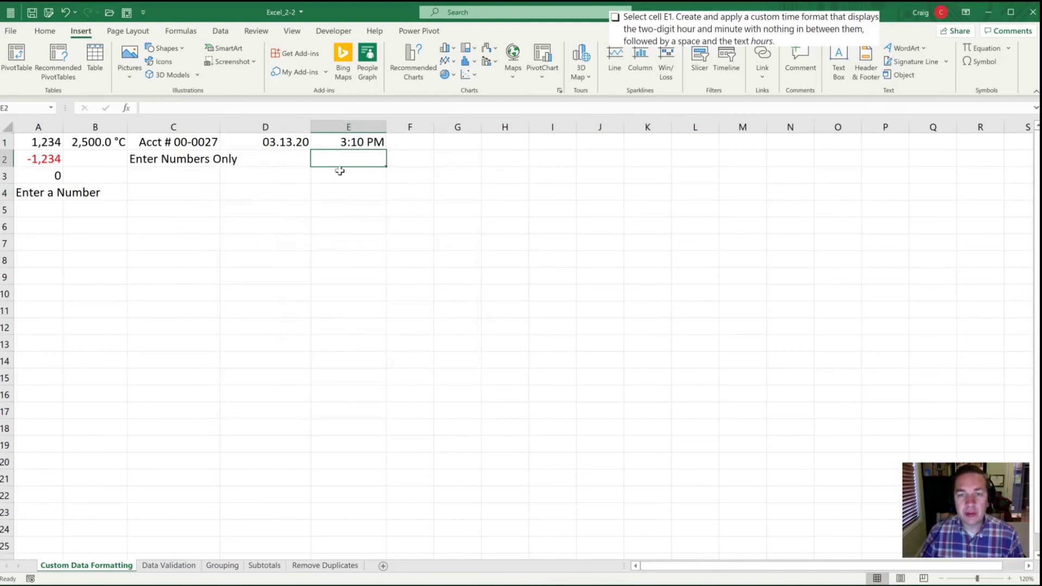
{"action": "left_click", "coordinate": [337, 141]}
{"action": "left_click", "coordinate": [45, 31]}
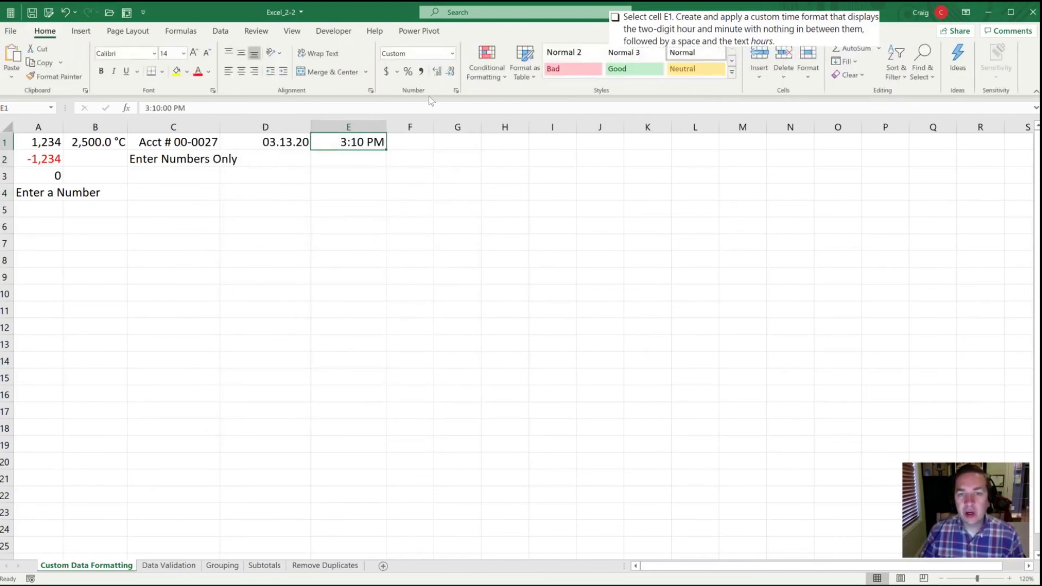
Step: Apply the custom format hhmm" hours" to E1 so it shows 1510 hours
{"action": "left_click", "coordinate": [457, 90]}
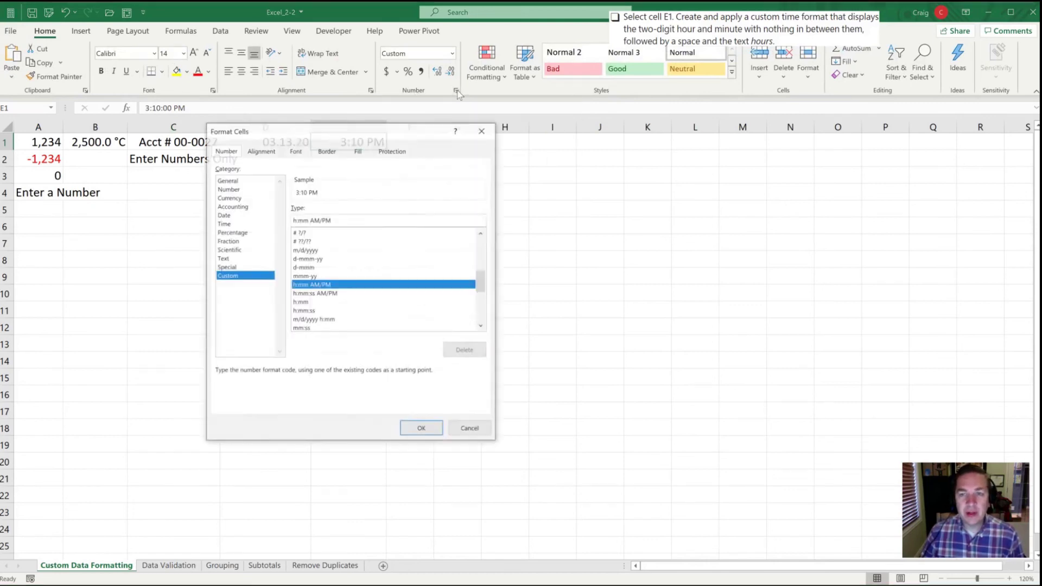
{"action": "left_click_drag", "start_coordinate": [334, 132], "coordinate": [328, 157]}
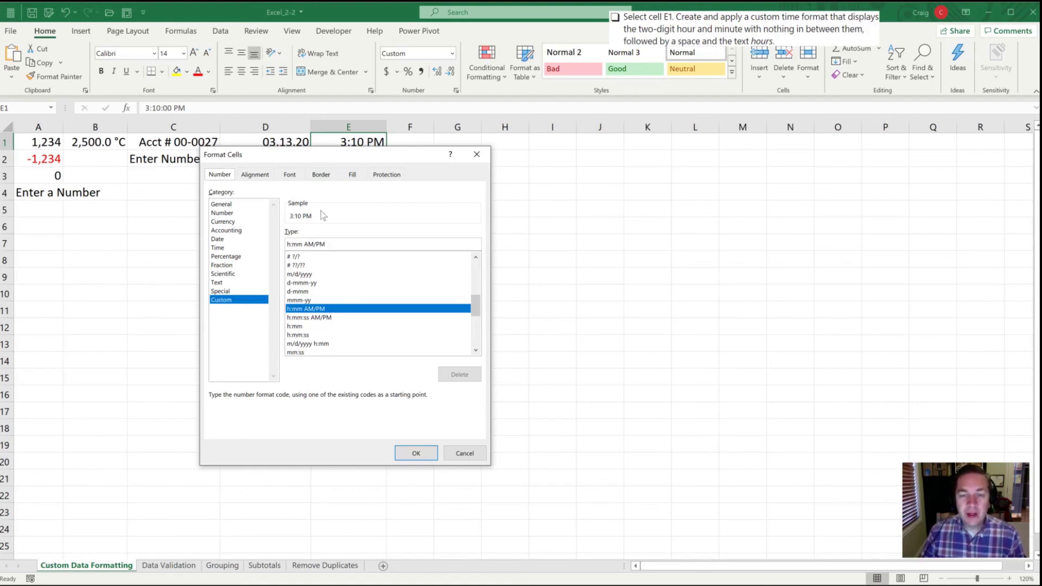
{"action": "left_click_drag", "start_coordinate": [326, 244], "coordinate": [283, 245]}
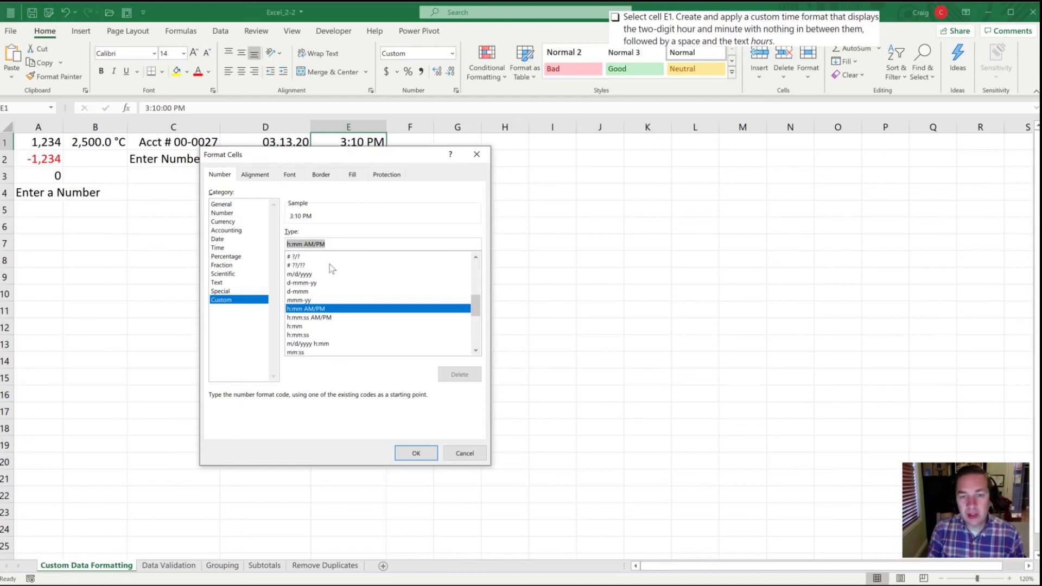
{"action": "type", "text": "hh"}
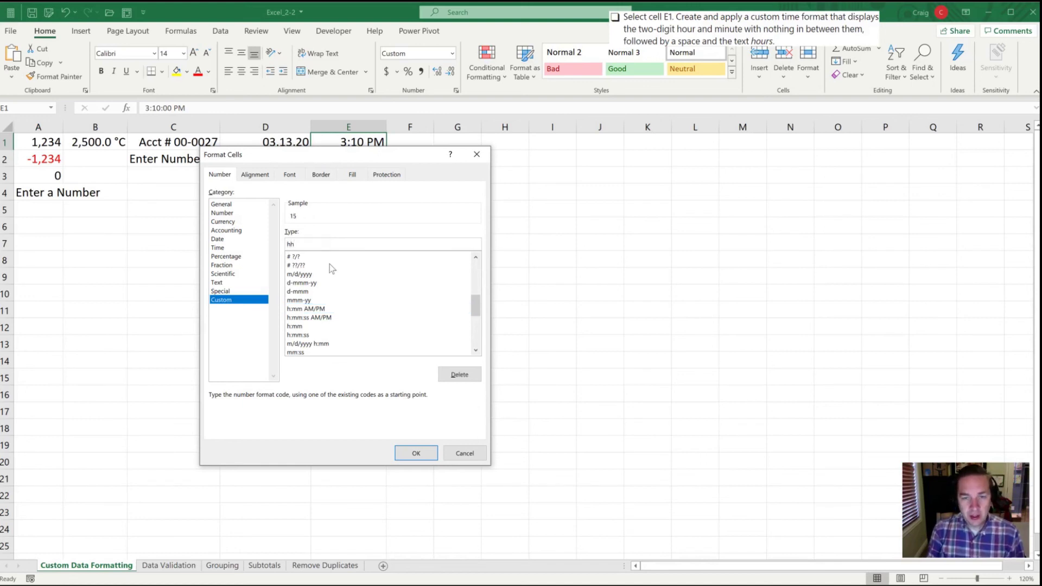
{"action": "type", "text": "mm"}
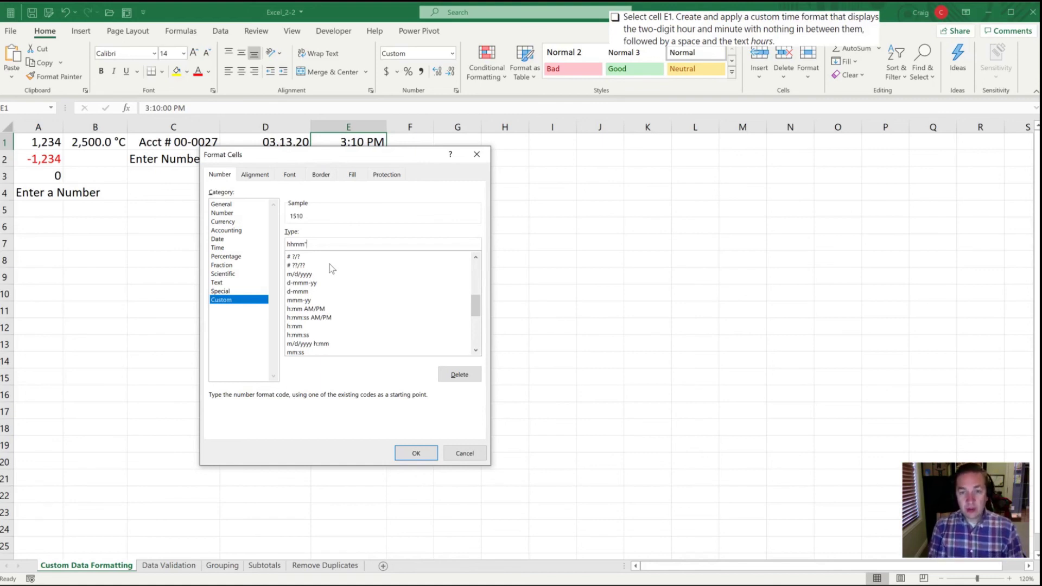
{"action": "type", "text": "\" hours\""}
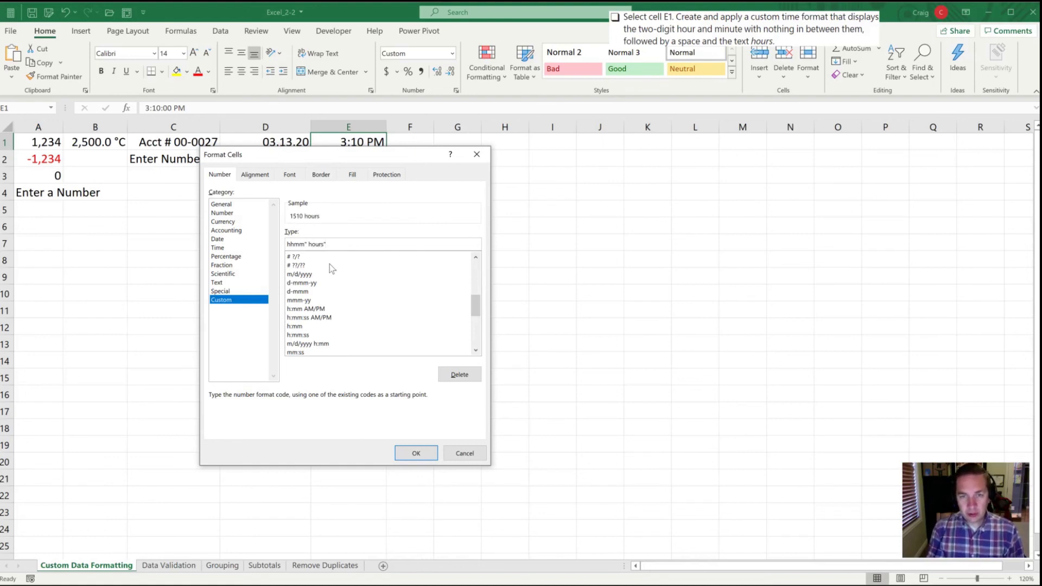
{"action": "left_click", "coordinate": [411, 453]}
{"action": "left_click", "coordinate": [335, 170]}
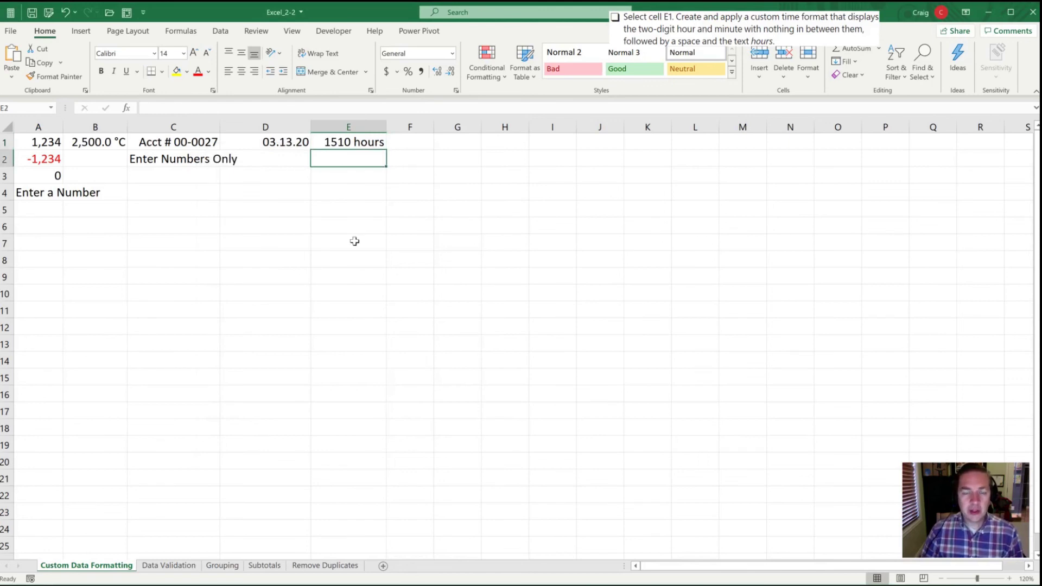
{"action": "left_click", "coordinate": [325, 140]}
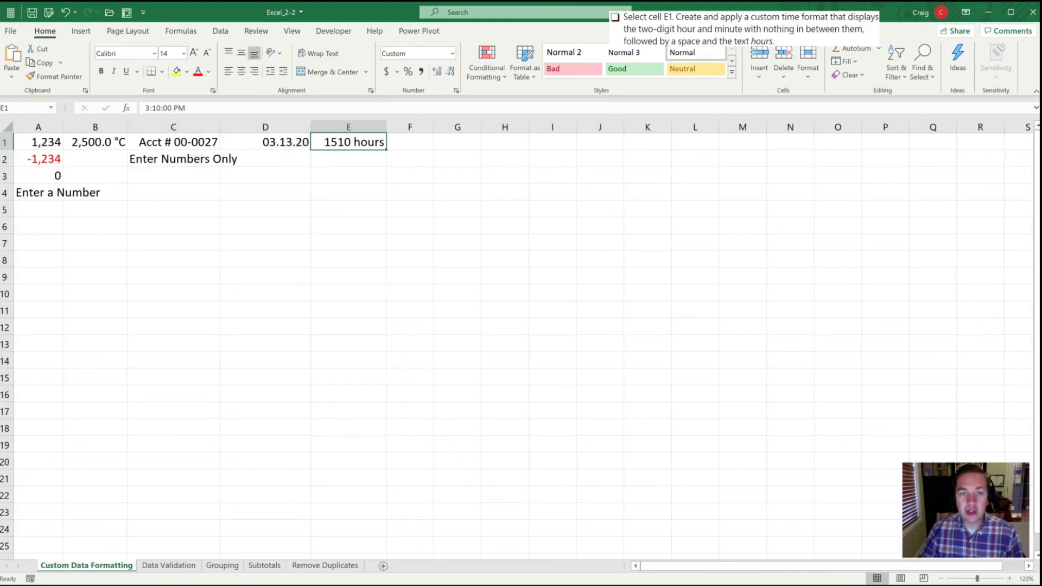
{"action": "left_click_drag", "start_coordinate": [146, 108], "coordinate": [171, 108]}
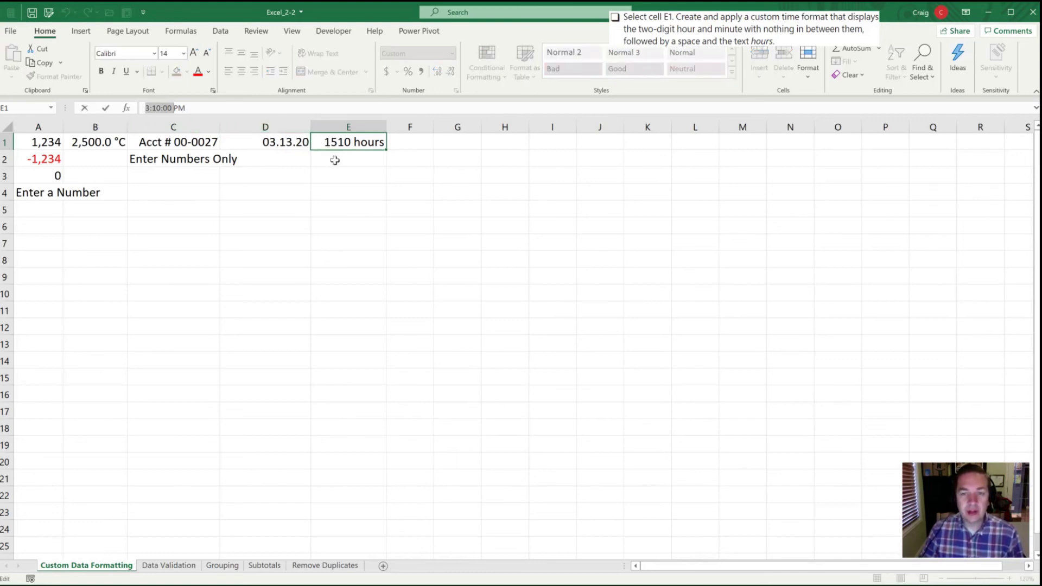
{"action": "left_click", "coordinate": [332, 161]}
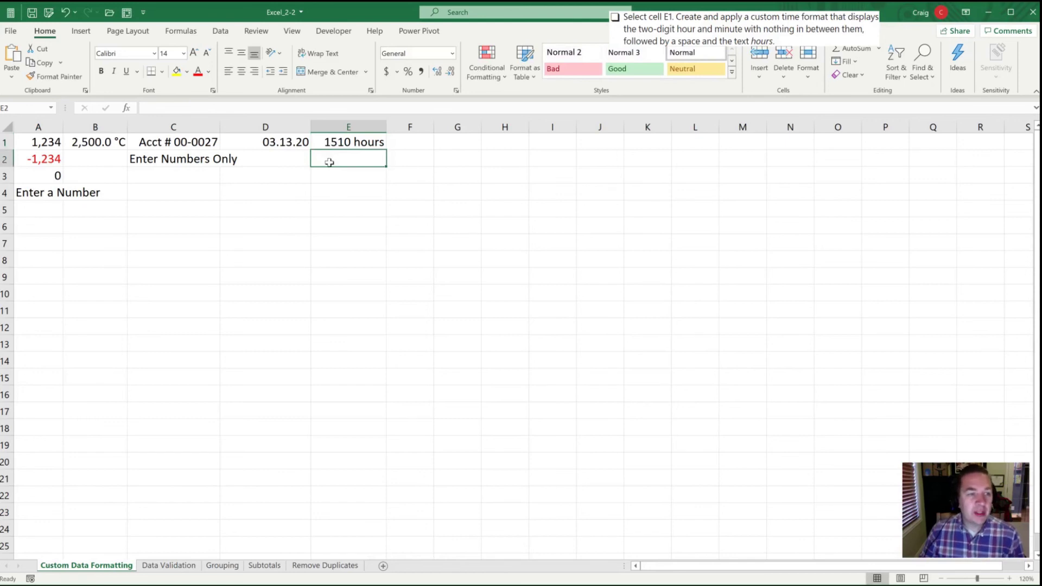